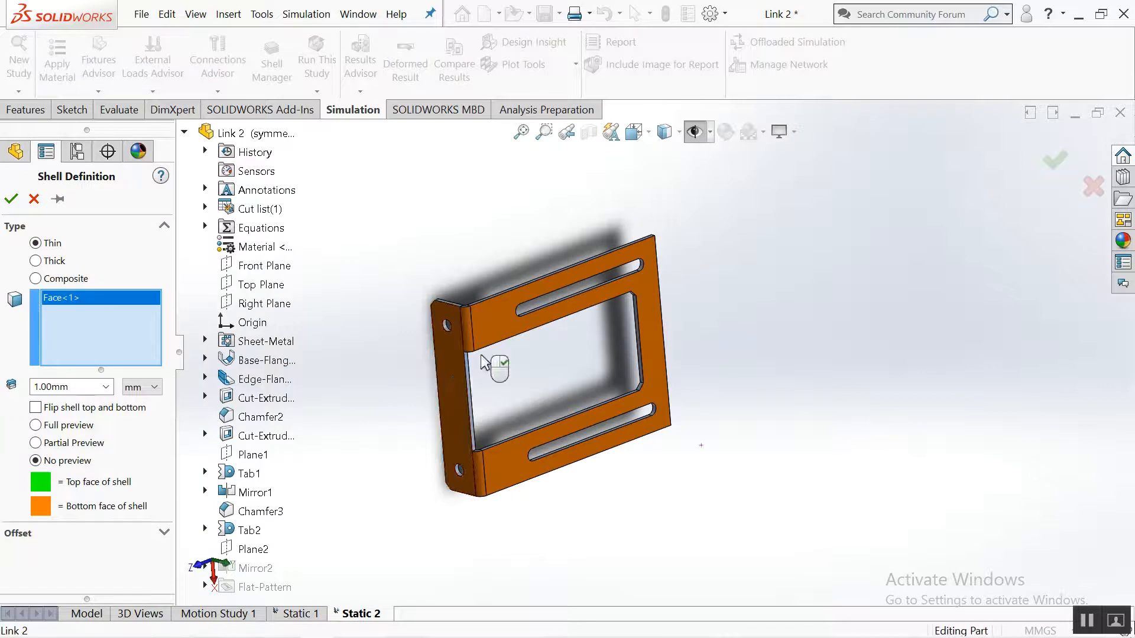
Define the part as a 1.5 mm thin shell using the bracket's outer flat faces and both bend faces.
left_click(508, 343)
left_click(473, 344)
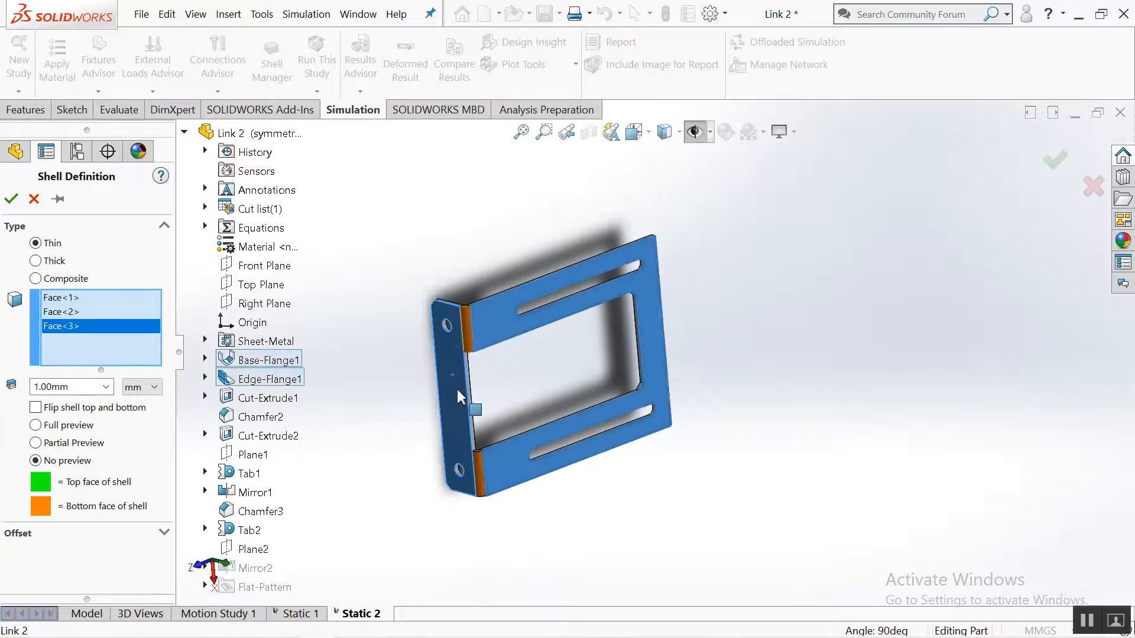
left_click(477, 456)
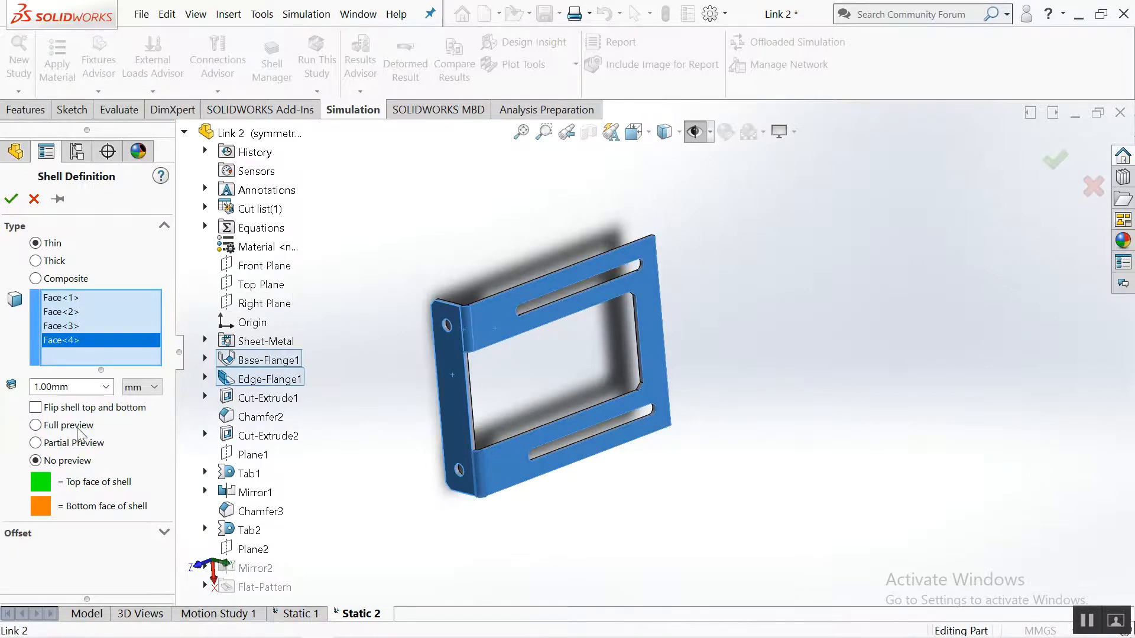
double_click(72, 387)
type("1.5")
left_click(164, 534)
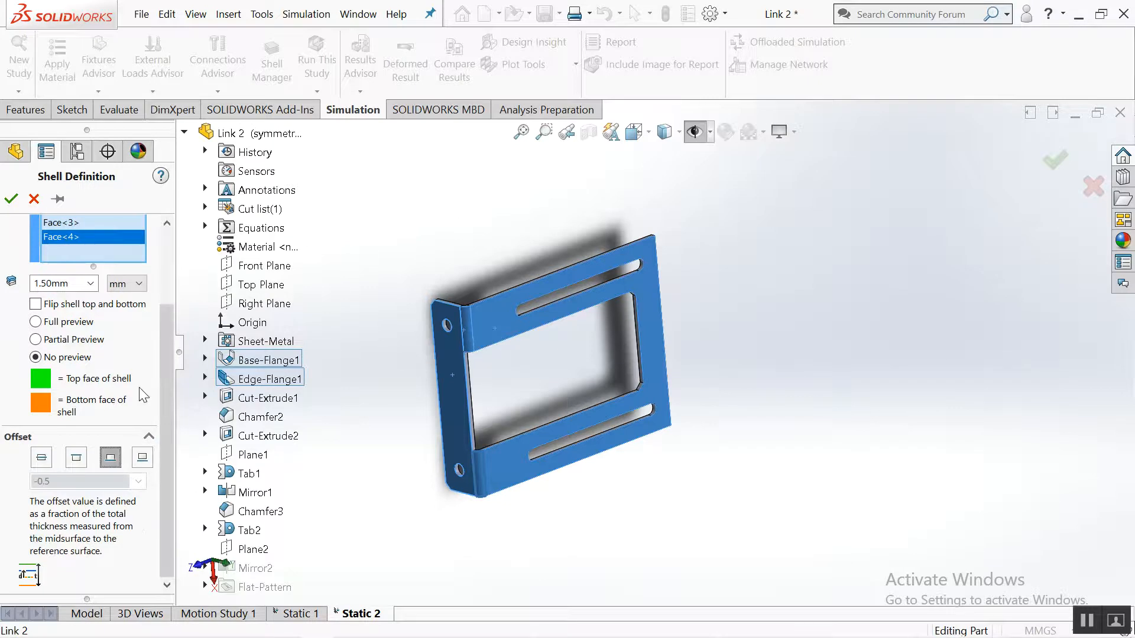
scroll(149, 399, "up", 3)
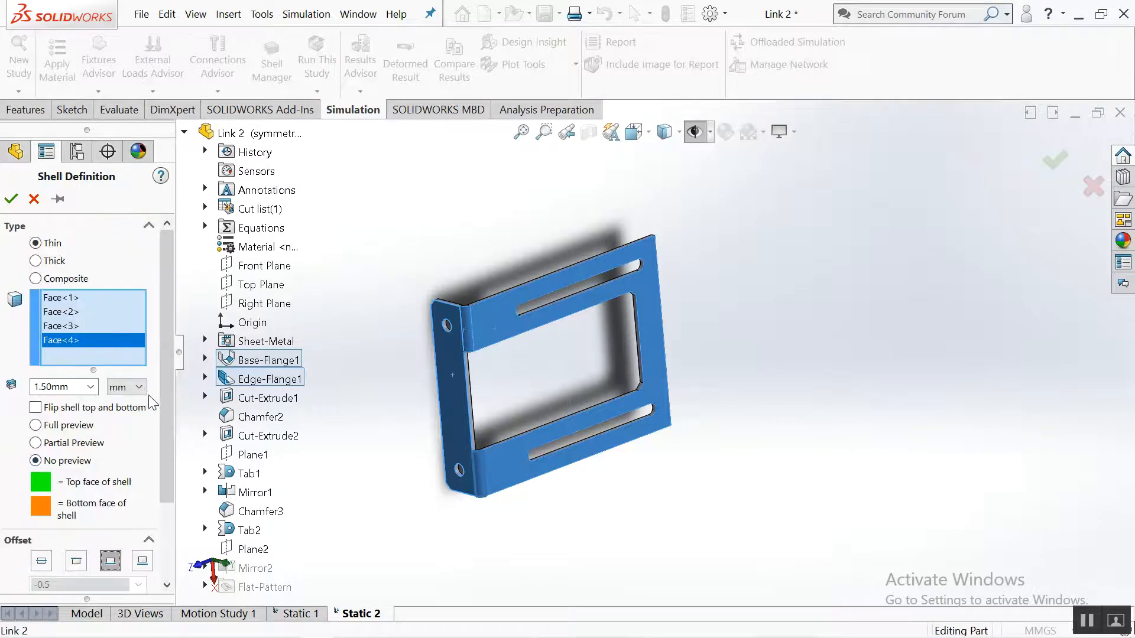
left_click(12, 199)
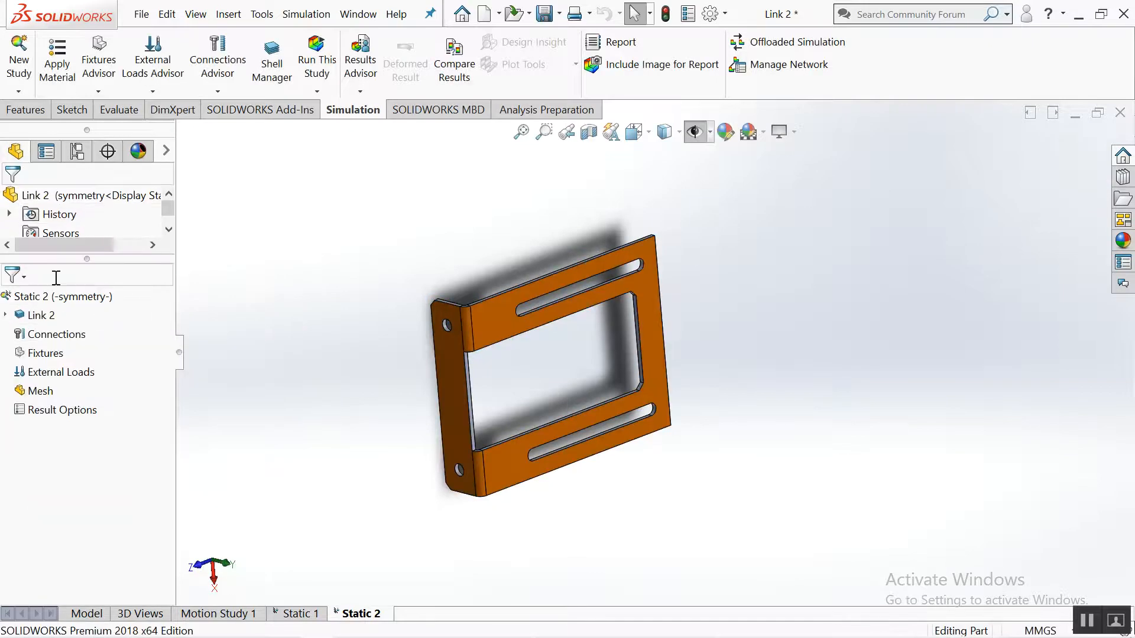
Apply the Alloy Steel material to the Link 2 part in the Static 2 study.
right_click(67, 297)
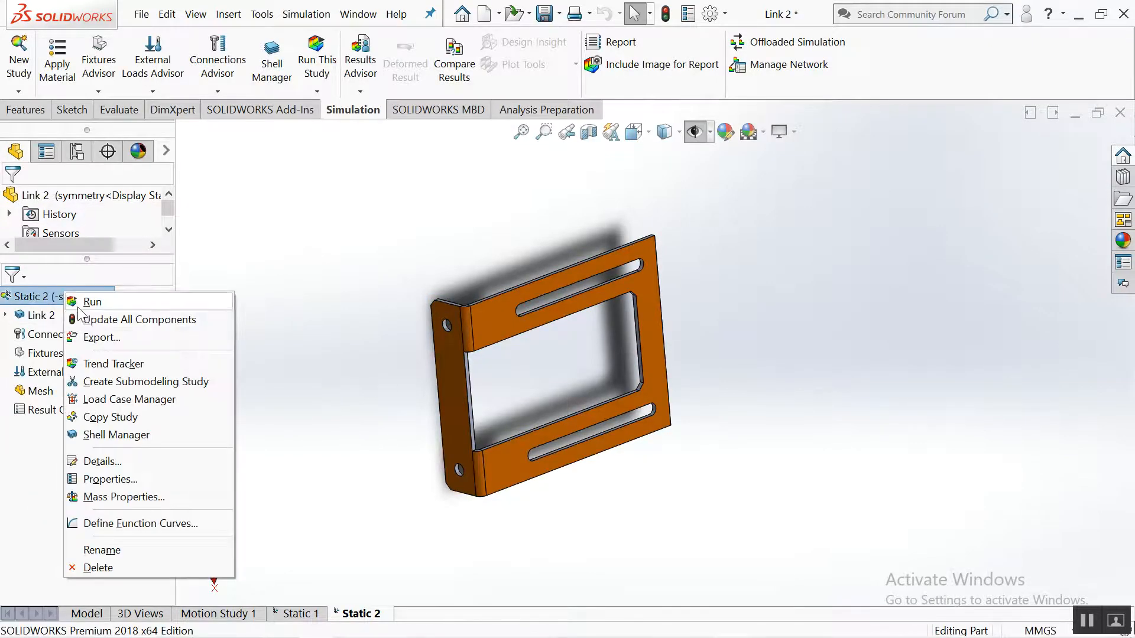
left_click(36, 315)
right_click(36, 315)
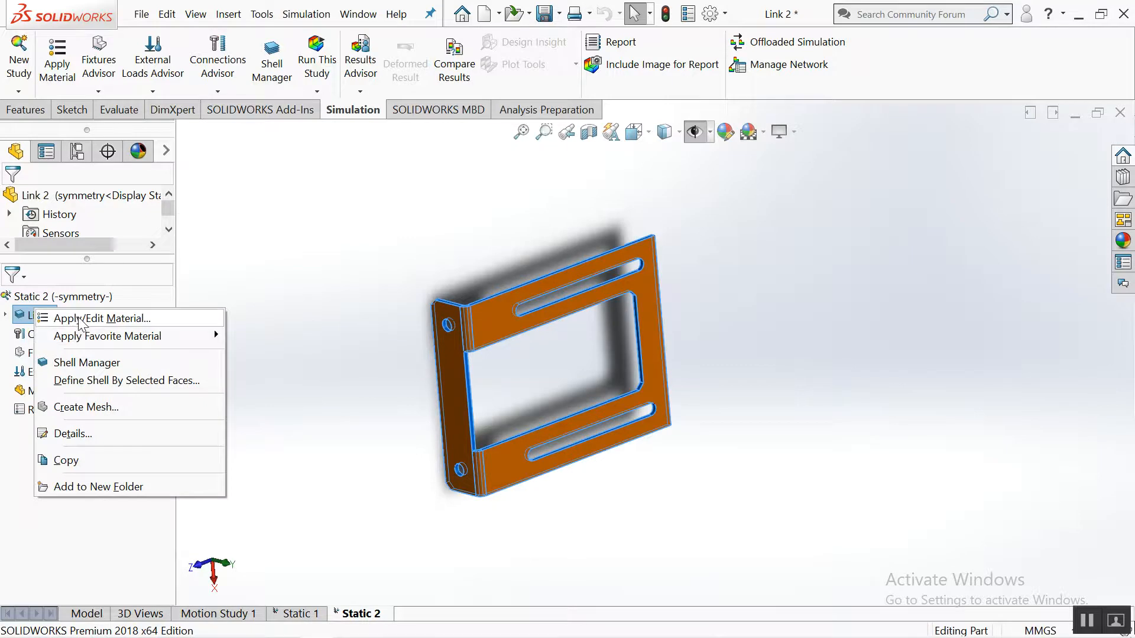
left_click(78, 318)
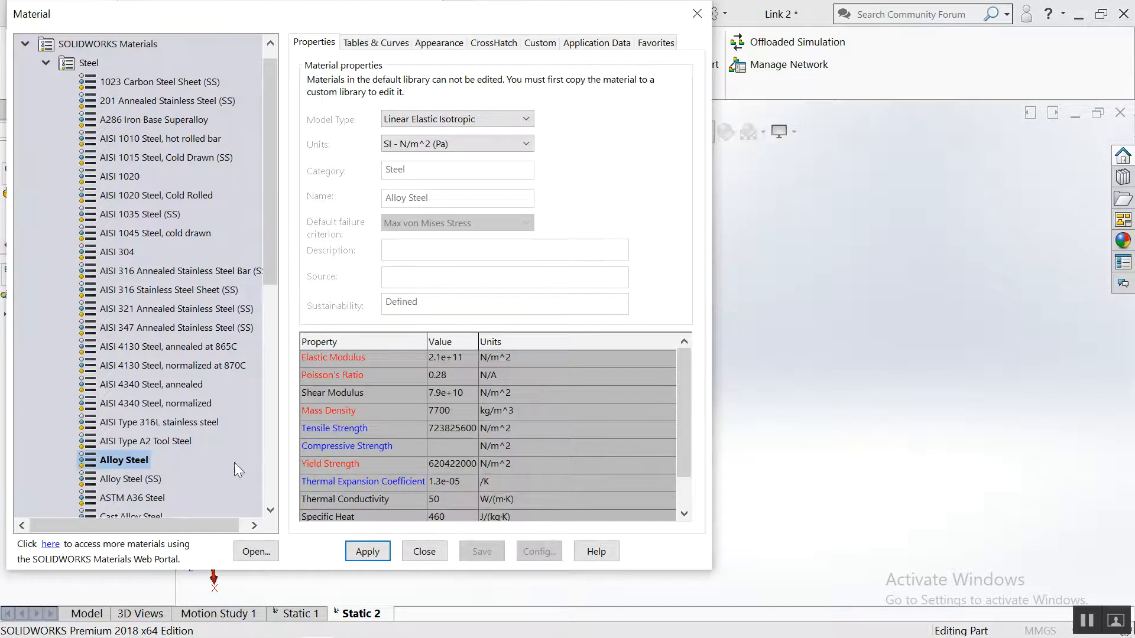
left_click(367, 553)
left_click(435, 557)
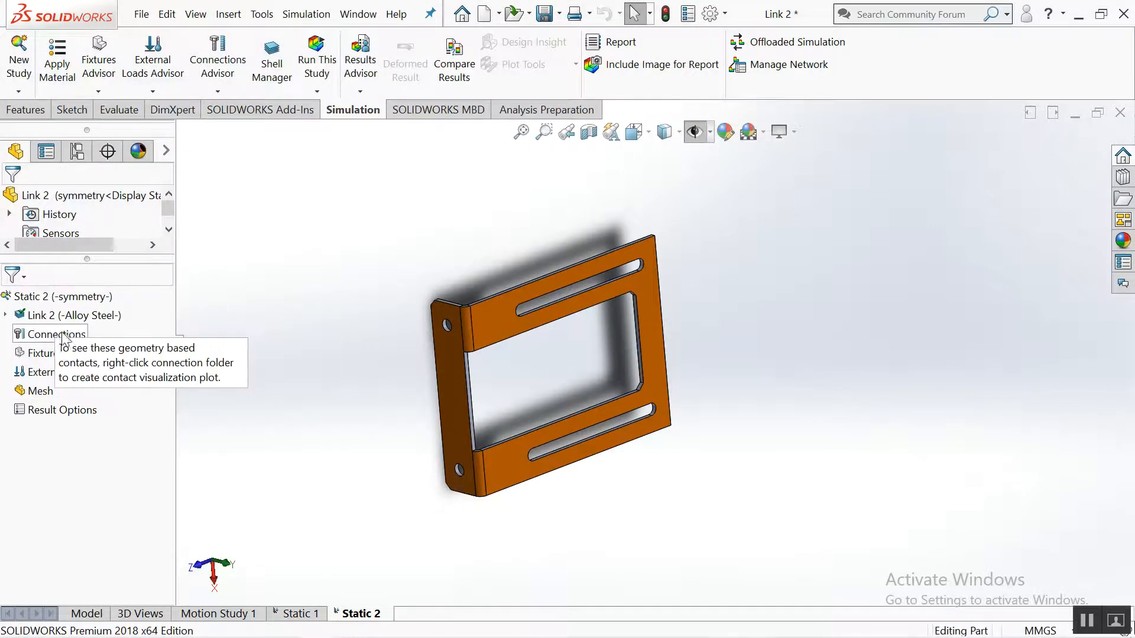
Add a Fixed Geometry fixture on the circular edges of the two holes in the bent flange.
right_click(43, 353)
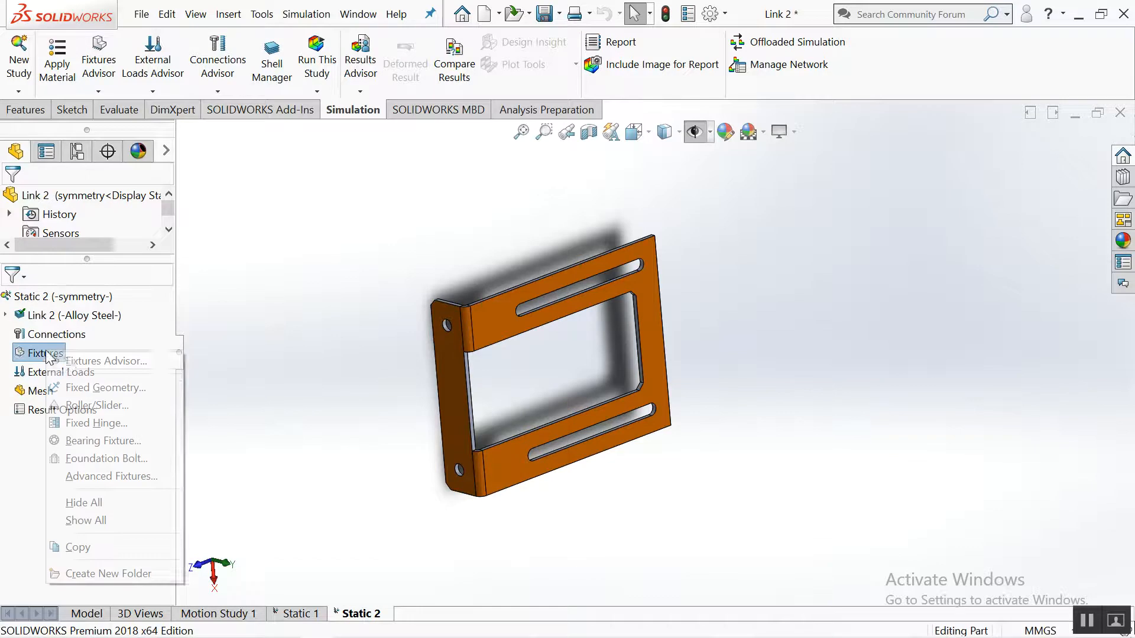
left_click(99, 387)
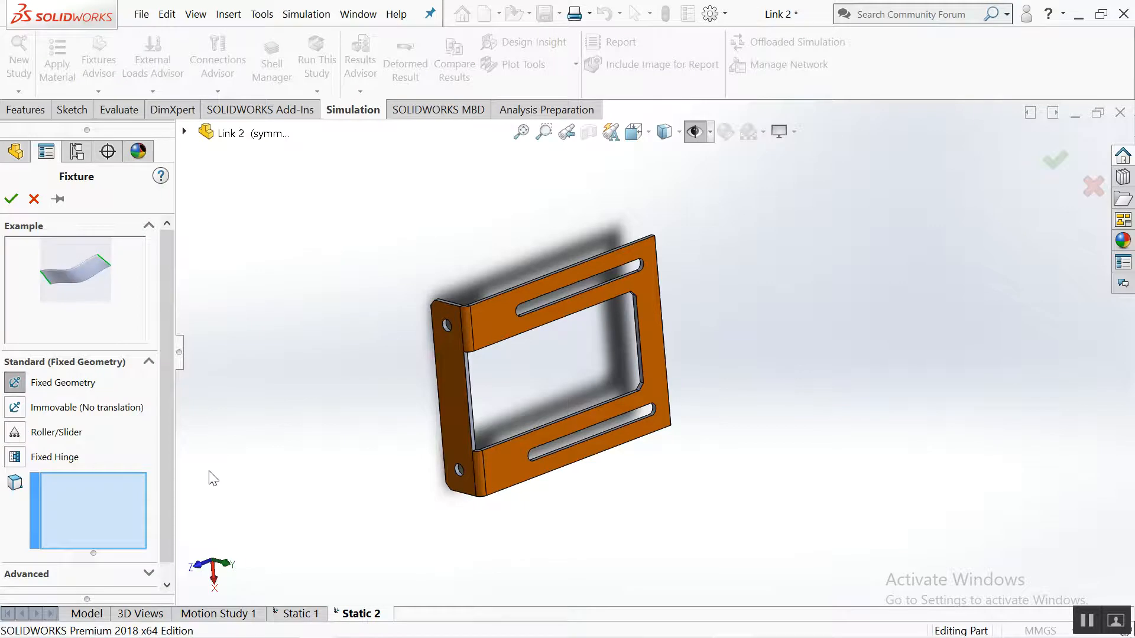
left_click(652, 406)
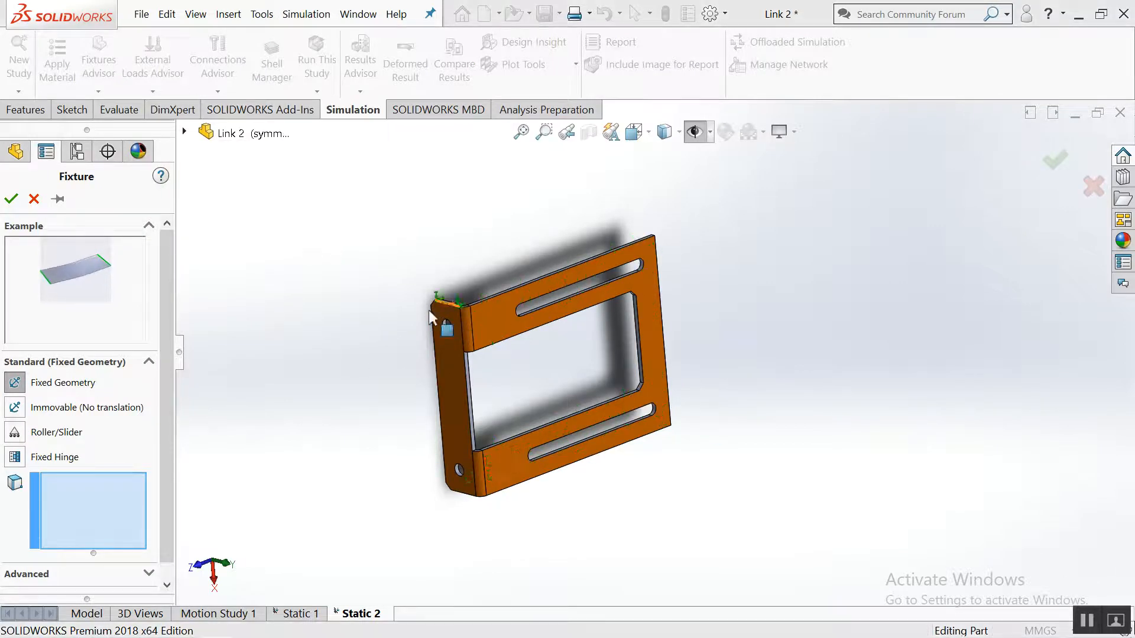
scroll(438, 321, "down", 10)
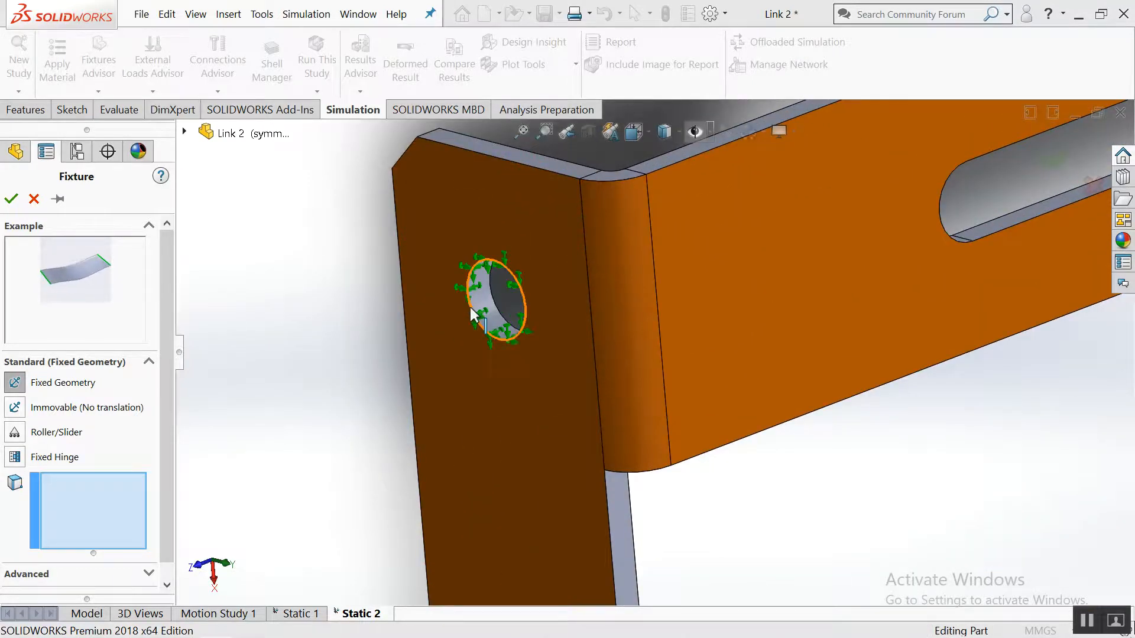
left_click(493, 319)
scroll(516, 328, "down", 2)
scroll(520, 331, "up", 9)
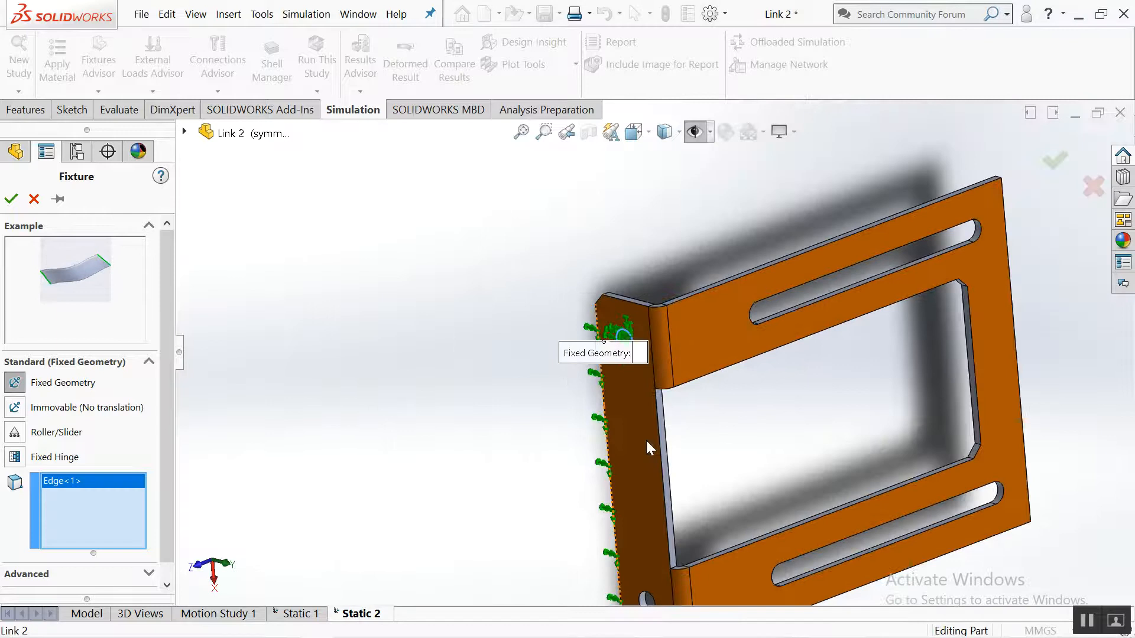
scroll(653, 443, "down", 4)
scroll(662, 455, "up", 5)
scroll(650, 472, "down", 6)
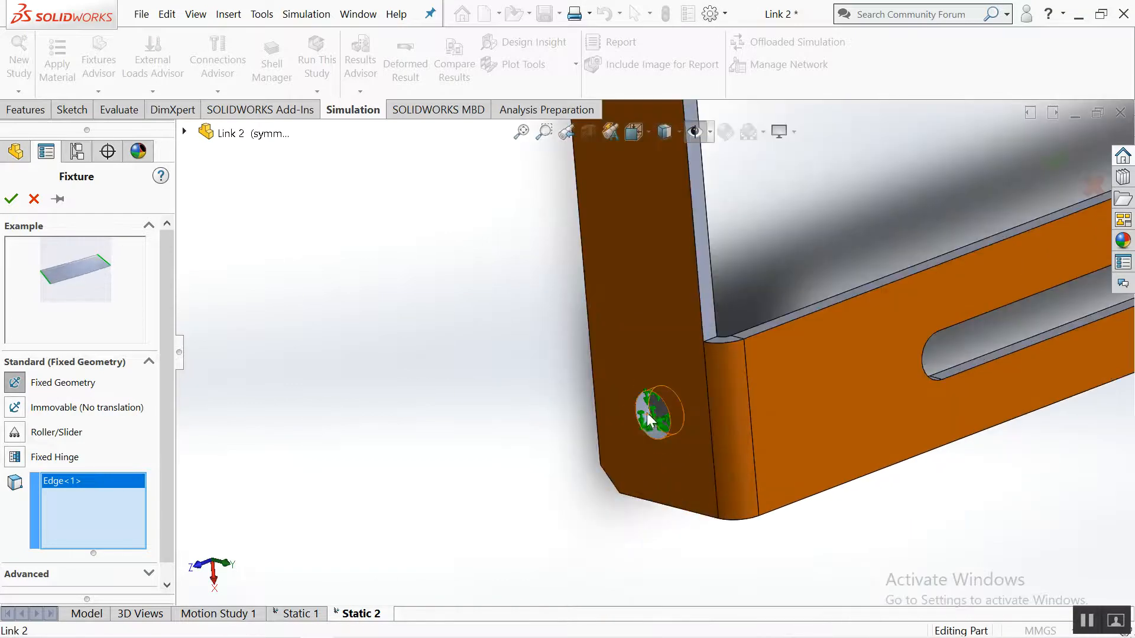
left_click(637, 424)
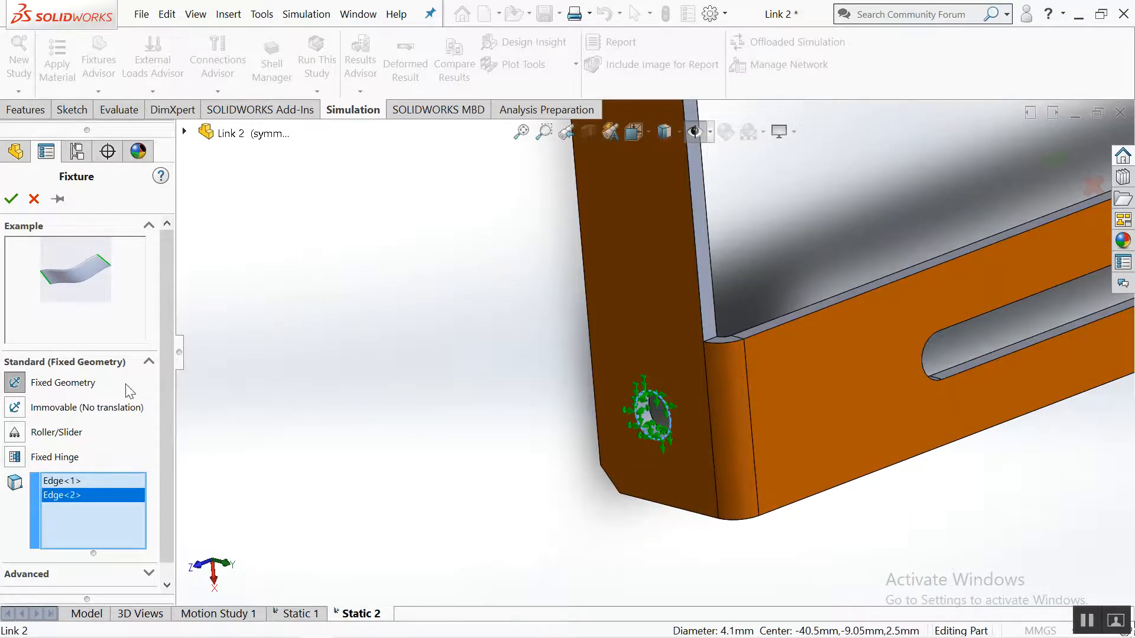
left_click(12, 198)
middle_click_drag(258, 288, 783, 286)
scroll(786, 283, "up", 3)
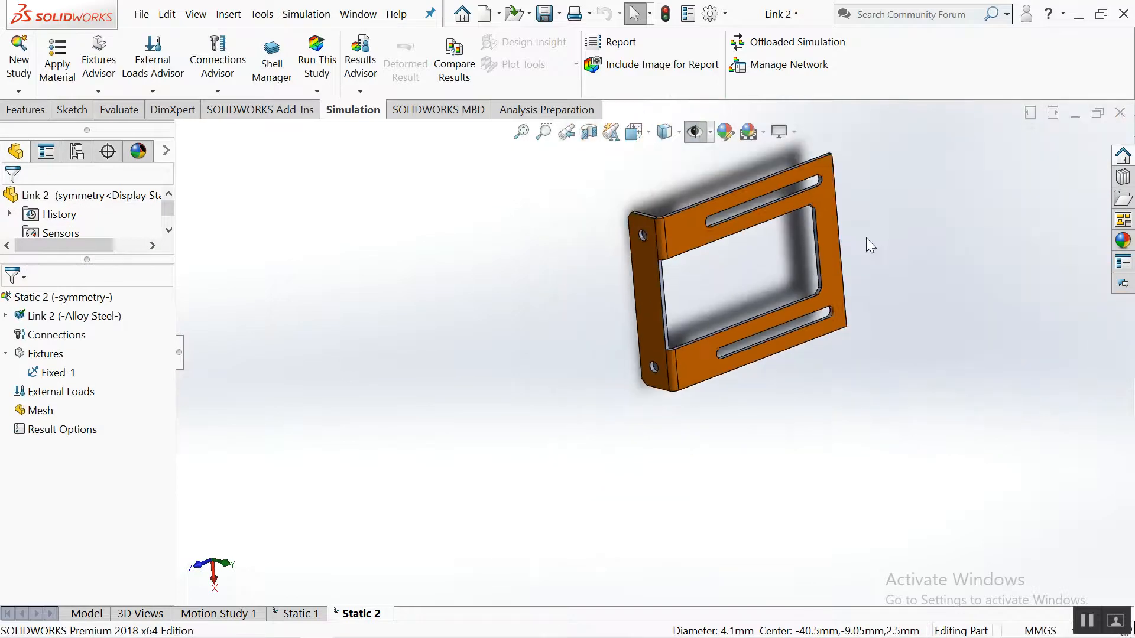
scroll(866, 227, "up", 3)
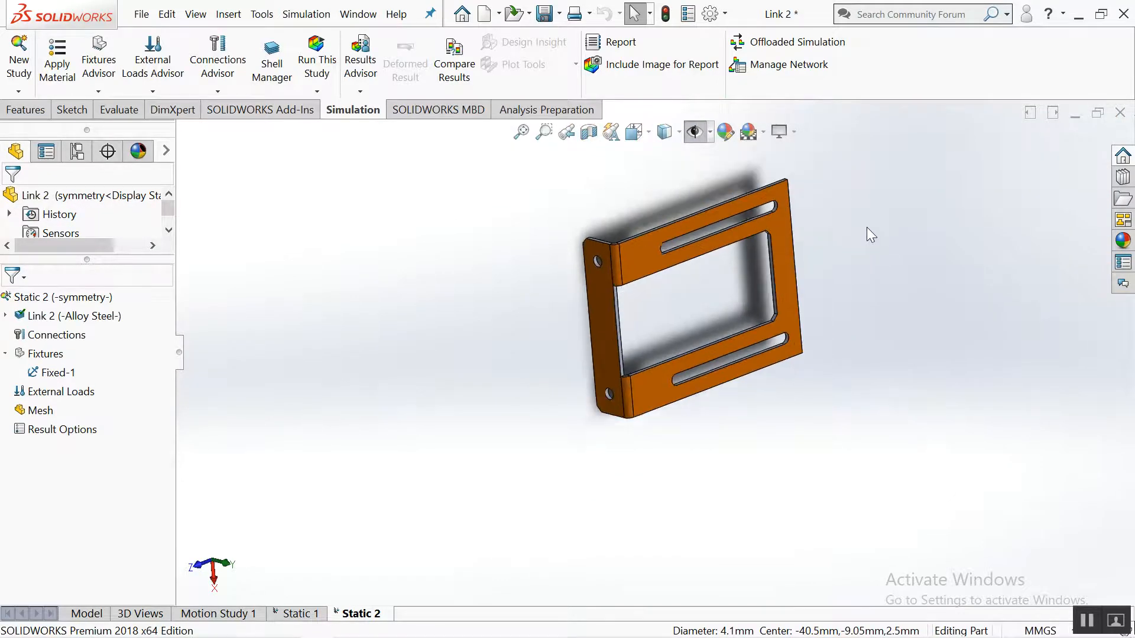
scroll(730, 302, "down", 2)
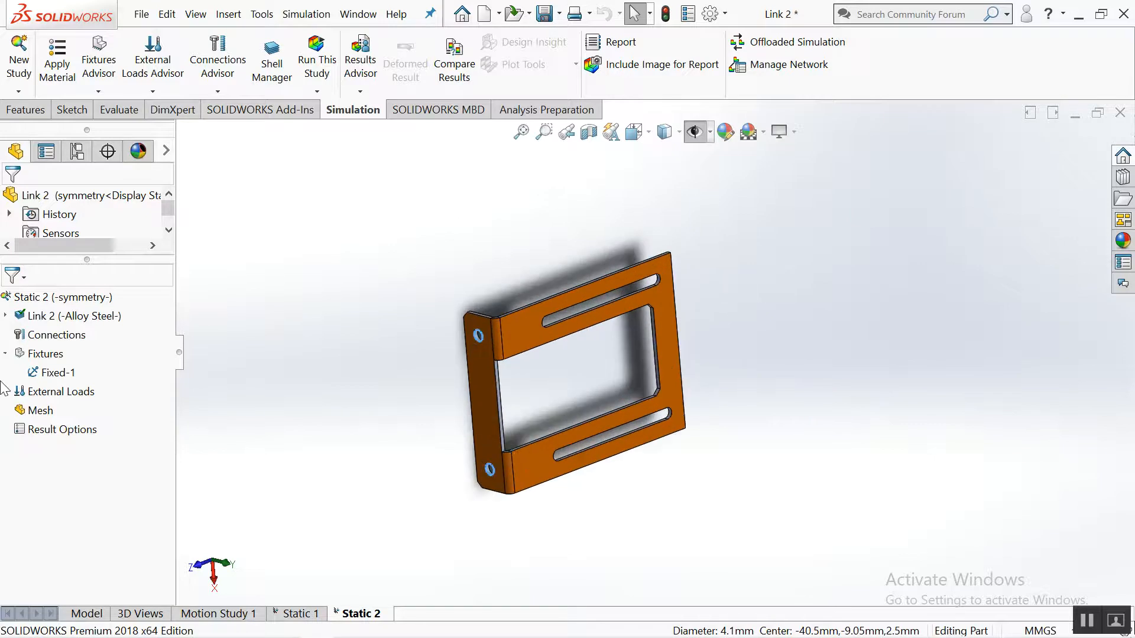
right_click(28, 354)
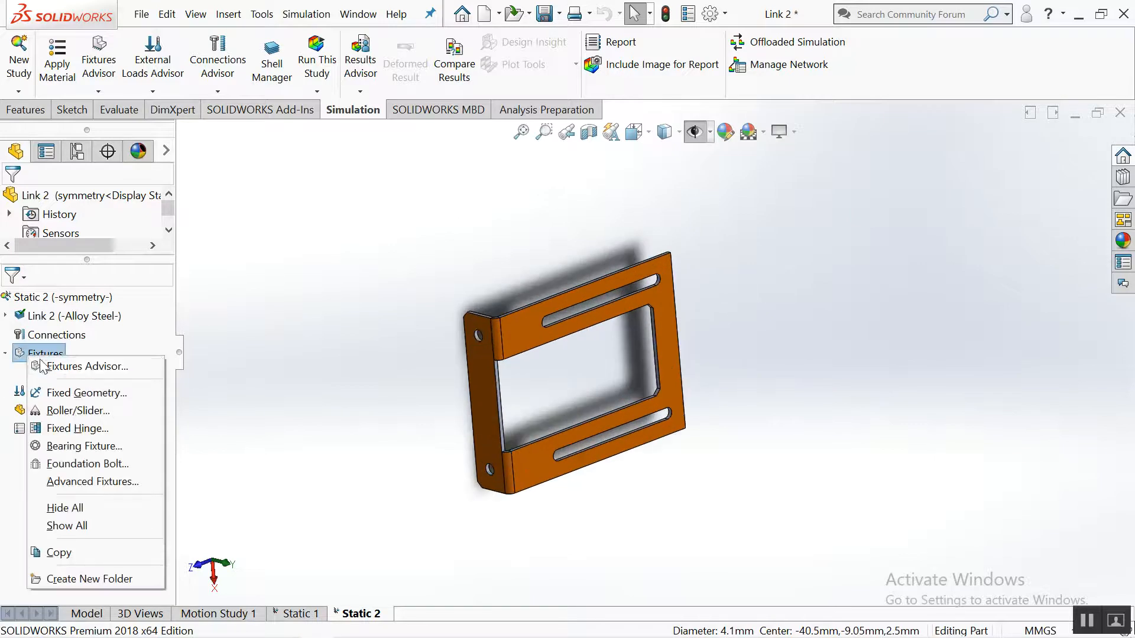
left_click(99, 397)
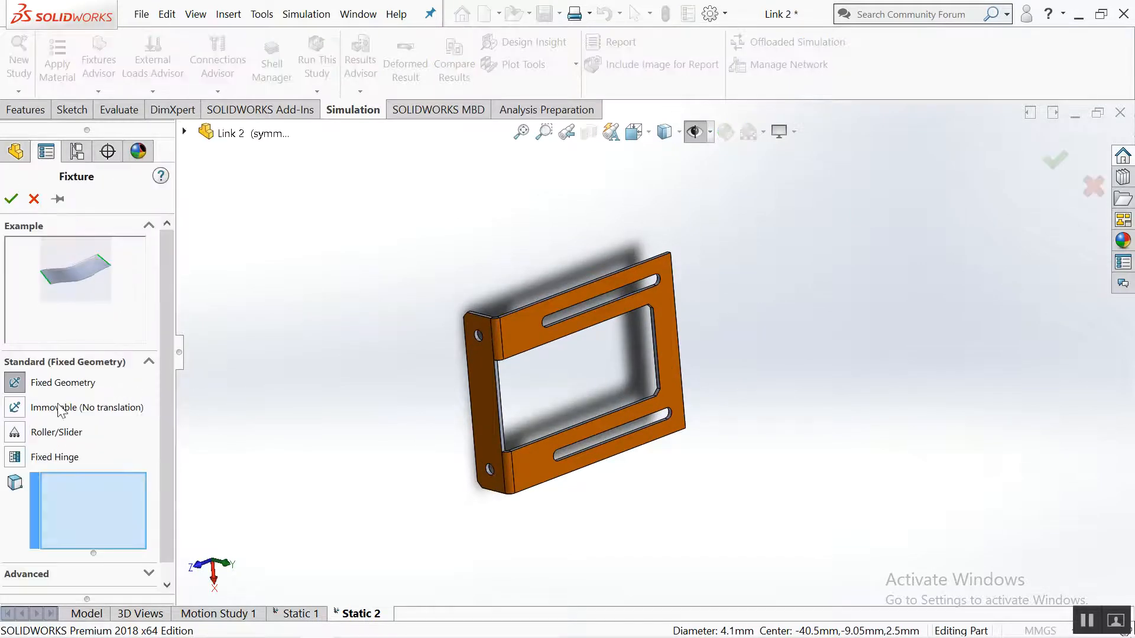
left_click(33, 199)
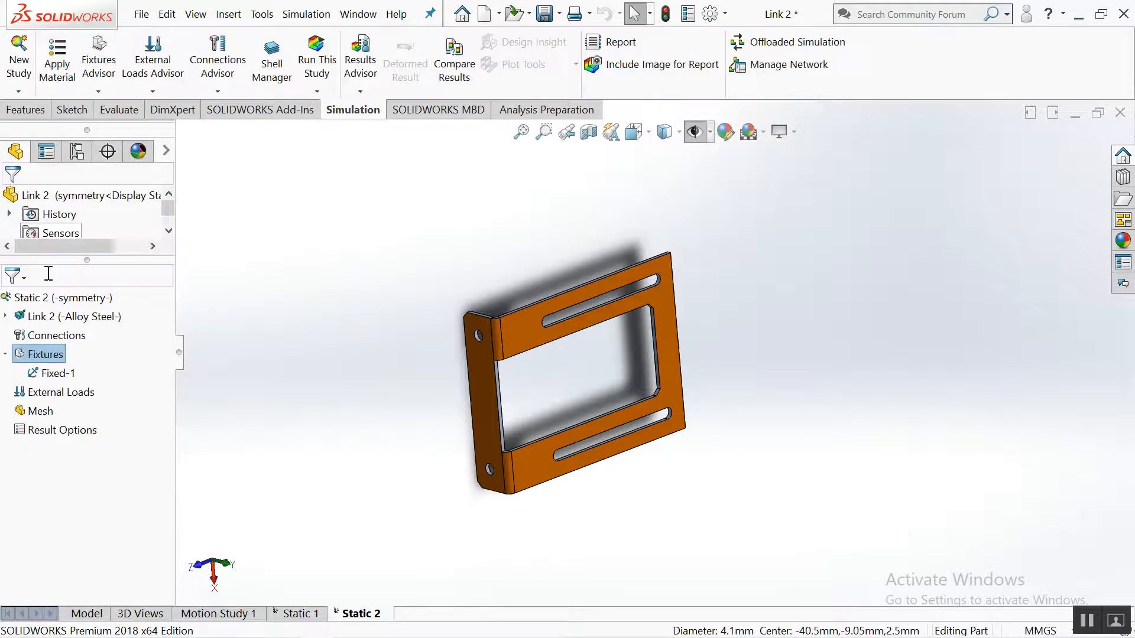
Add a Symmetry advanced fixture on the plate's straight outer edge opposite the bent flange.
right_click(54, 353)
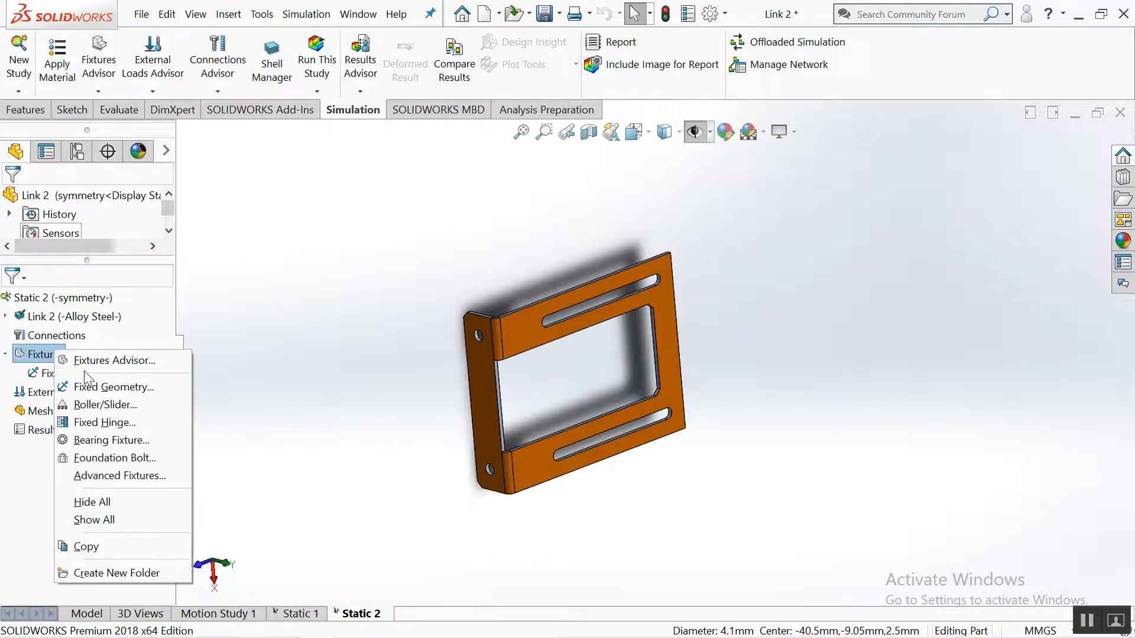
left_click(119, 476)
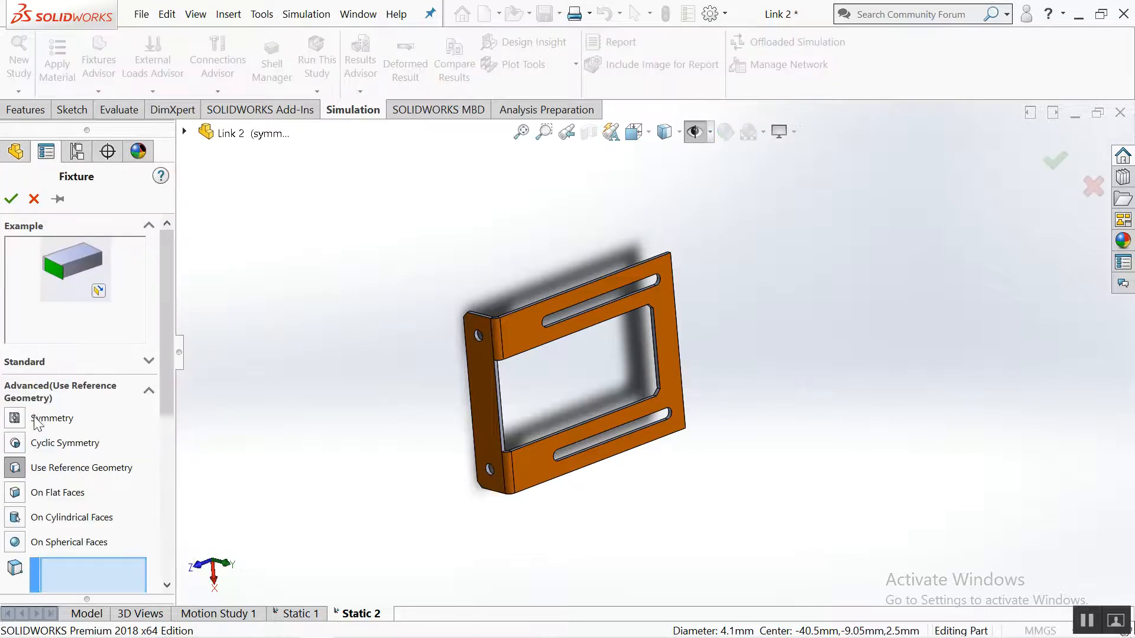
left_click(37, 420)
middle_click_drag(715, 306, 597, 370)
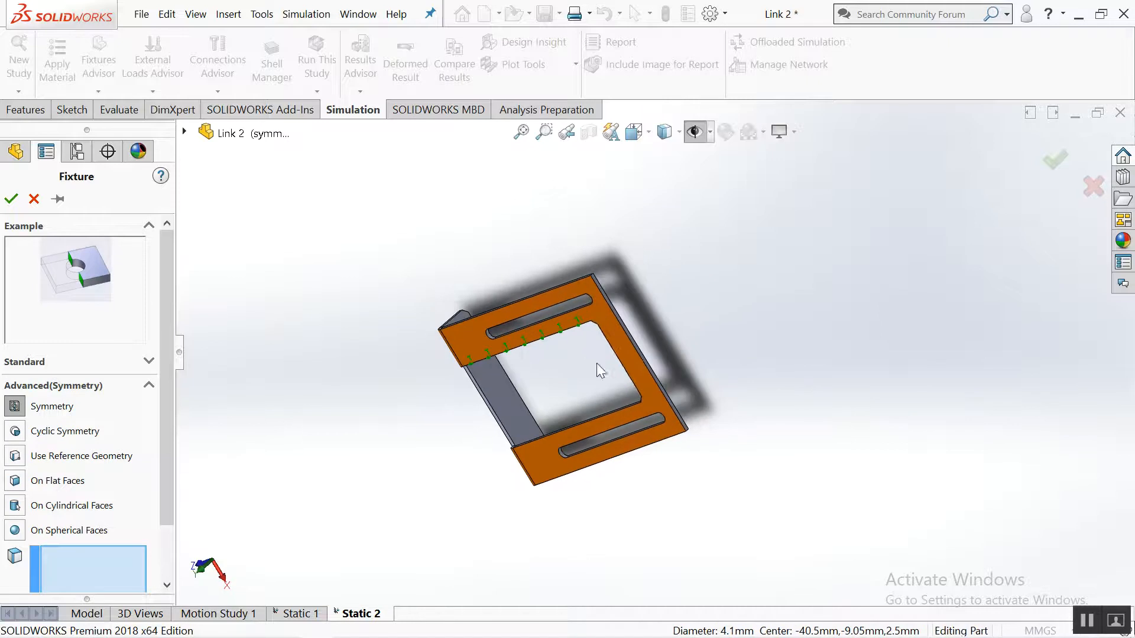
left_click(638, 355)
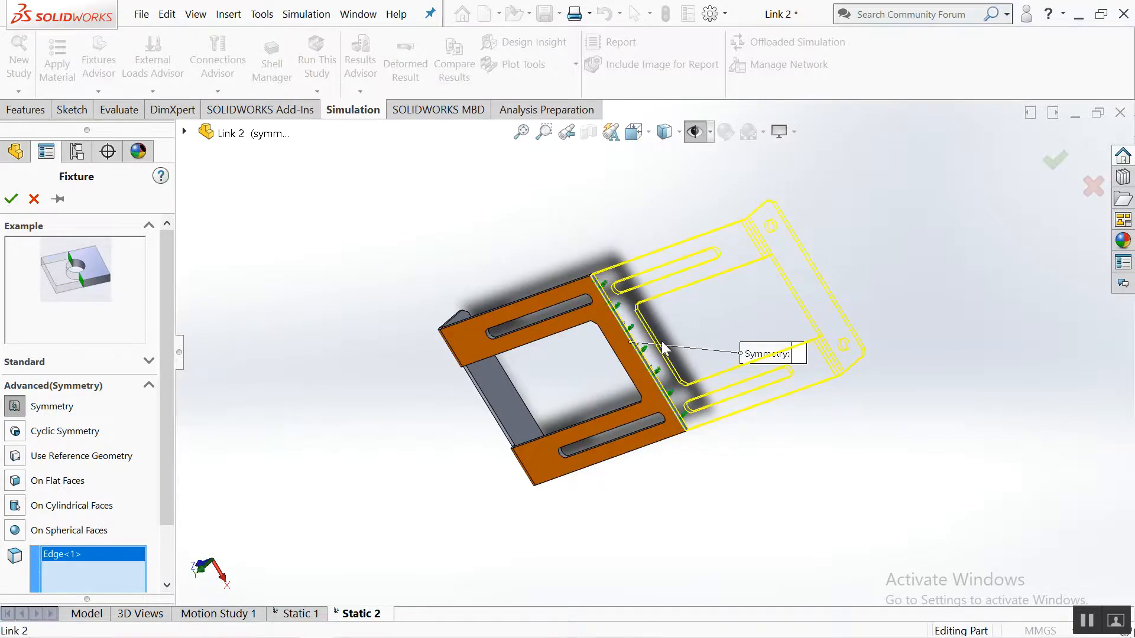
middle_click_drag(703, 327, 756, 321)
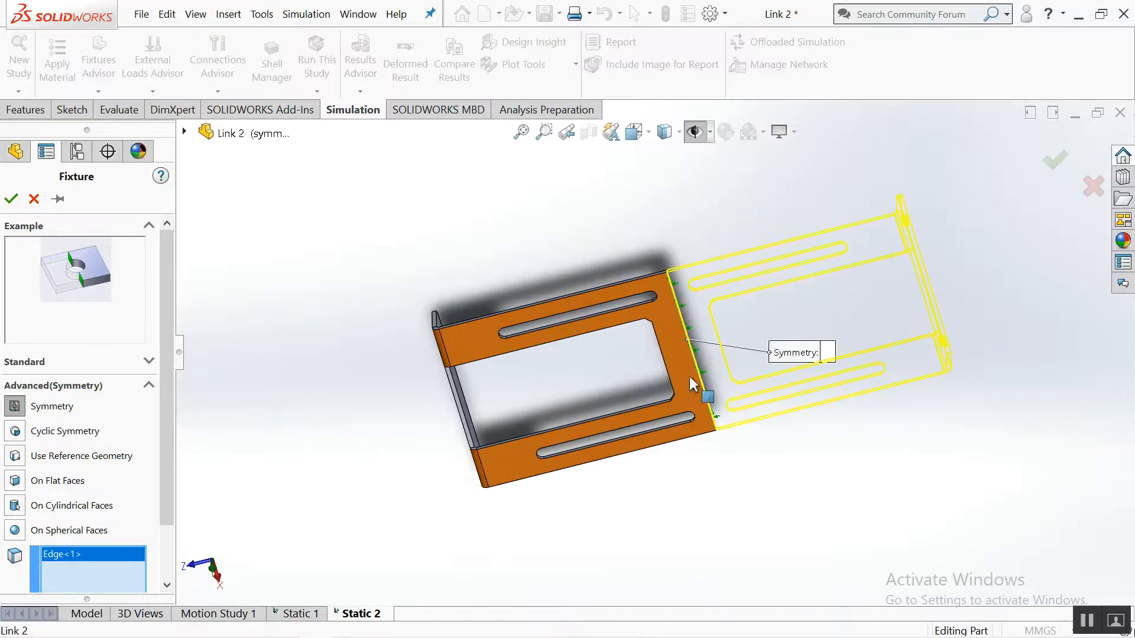
scroll(66, 504, "down", 3)
scroll(57, 402, "up", 3)
left_click(11, 199)
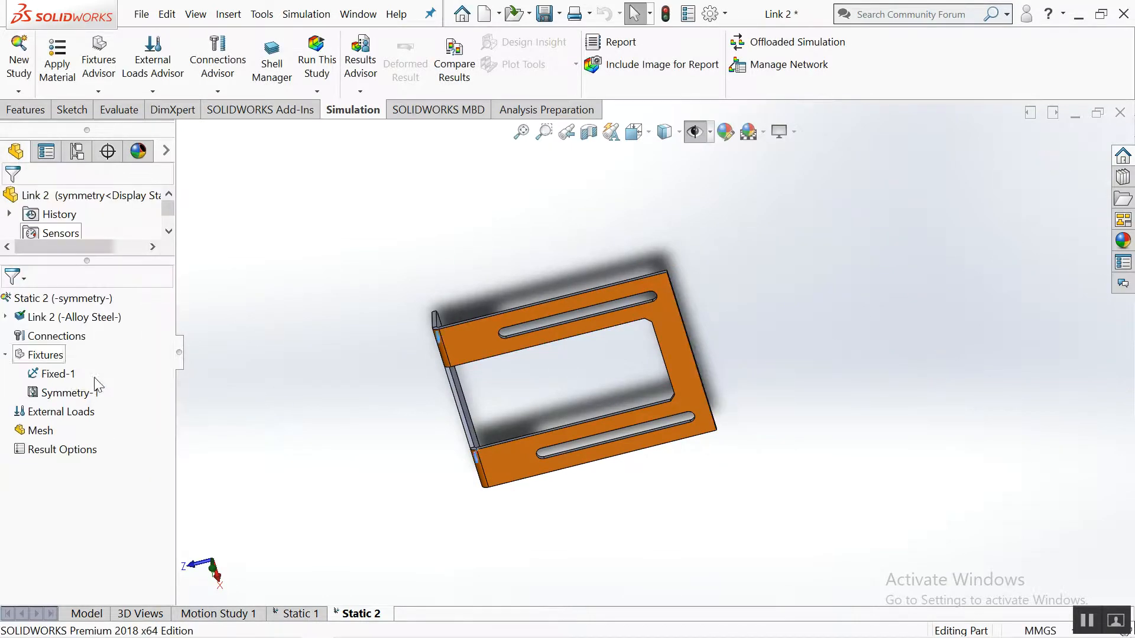
Start a force load on two vertices, one at the flange-side end of each long slot.
right_click(84, 413)
left_click(120, 95)
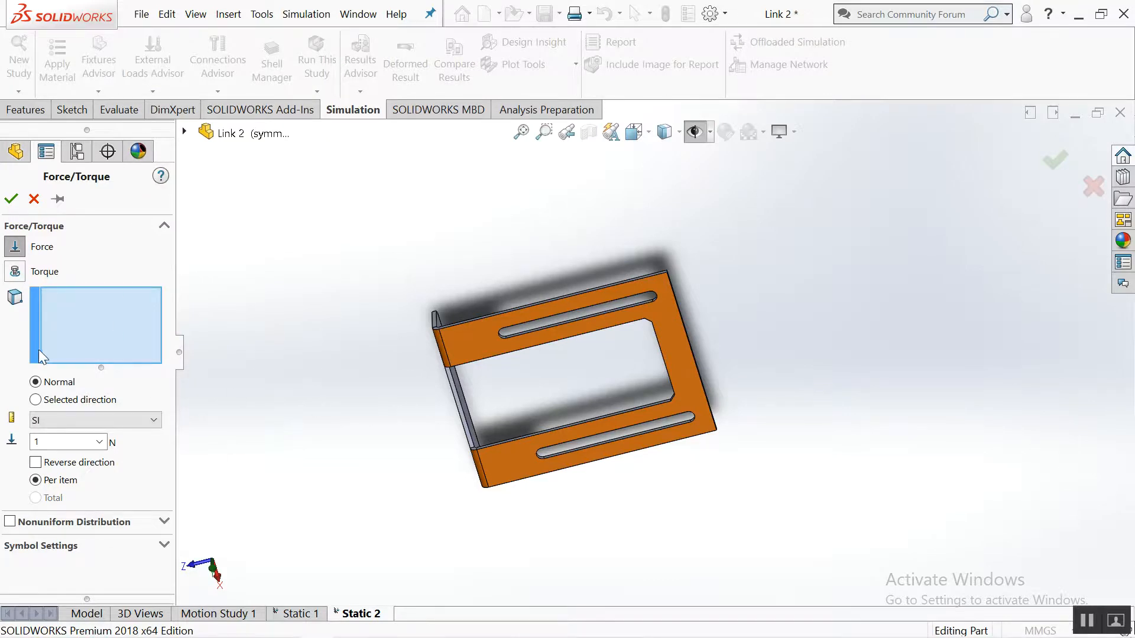
scroll(608, 384, "down", 4)
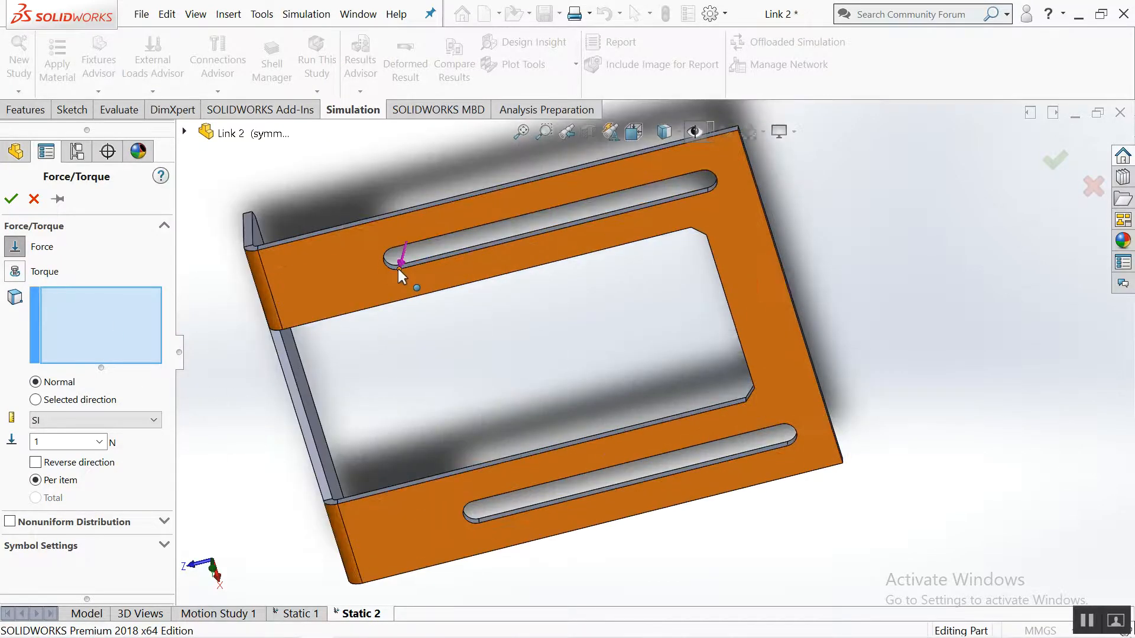
left_click(399, 268)
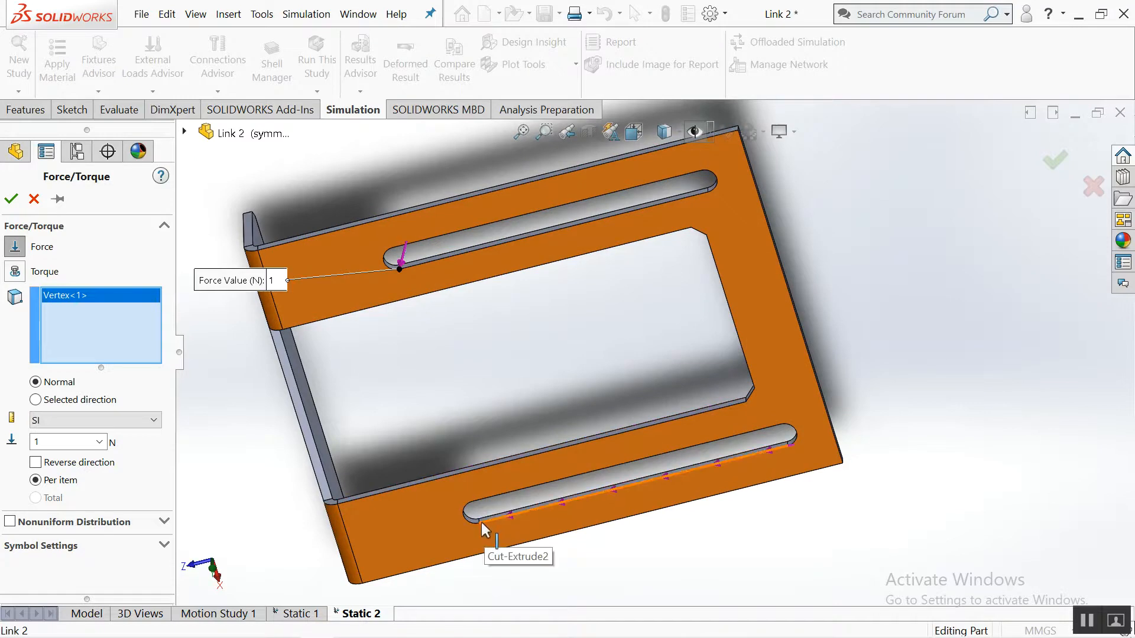
left_click(478, 522)
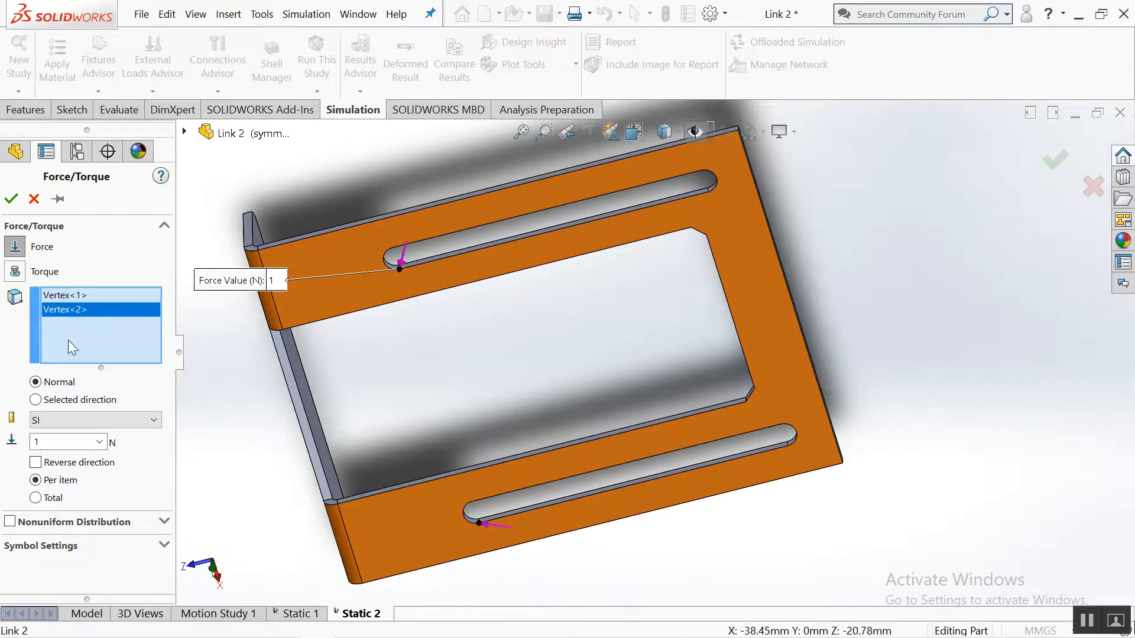
Switch the force to a selected direction and use the Right Plane as its reference.
left_click(35, 400)
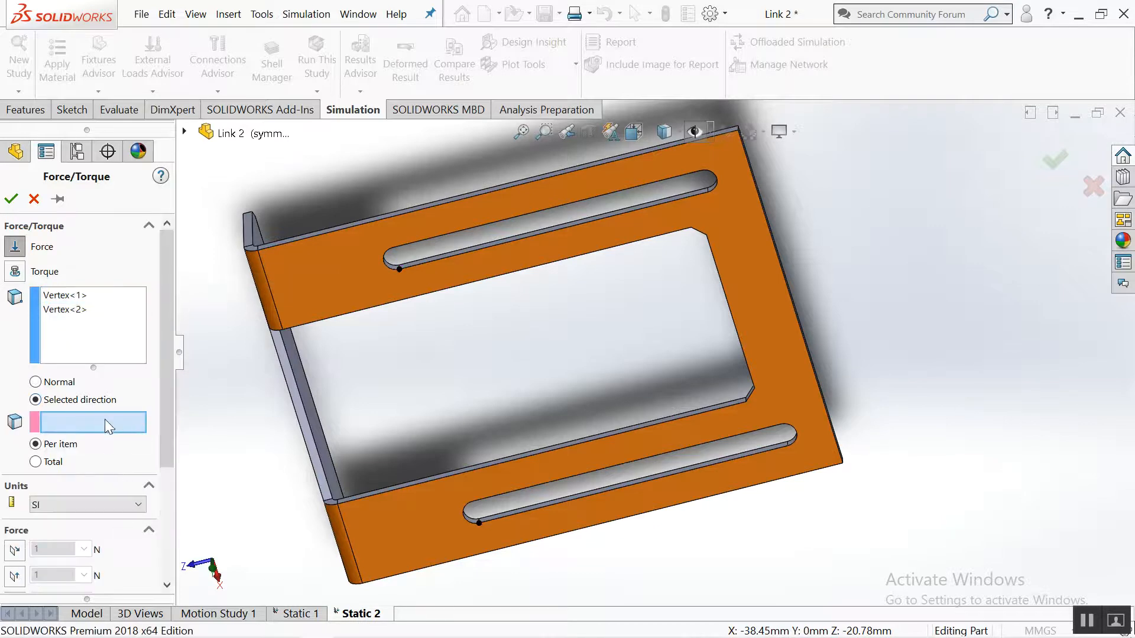
left_click(185, 131)
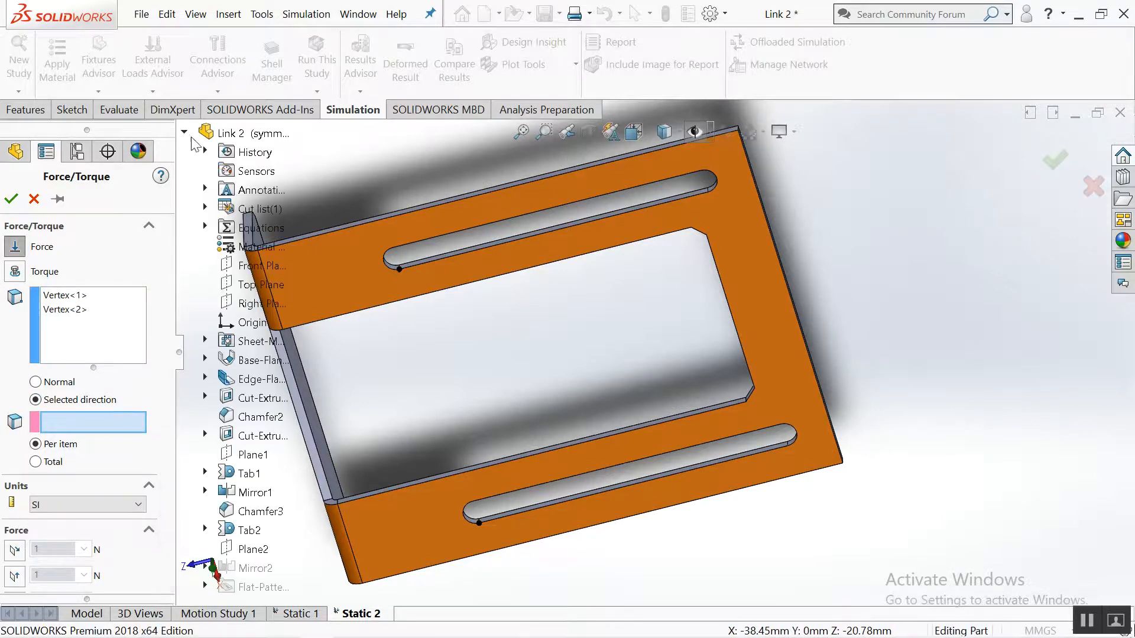
left_click(262, 307)
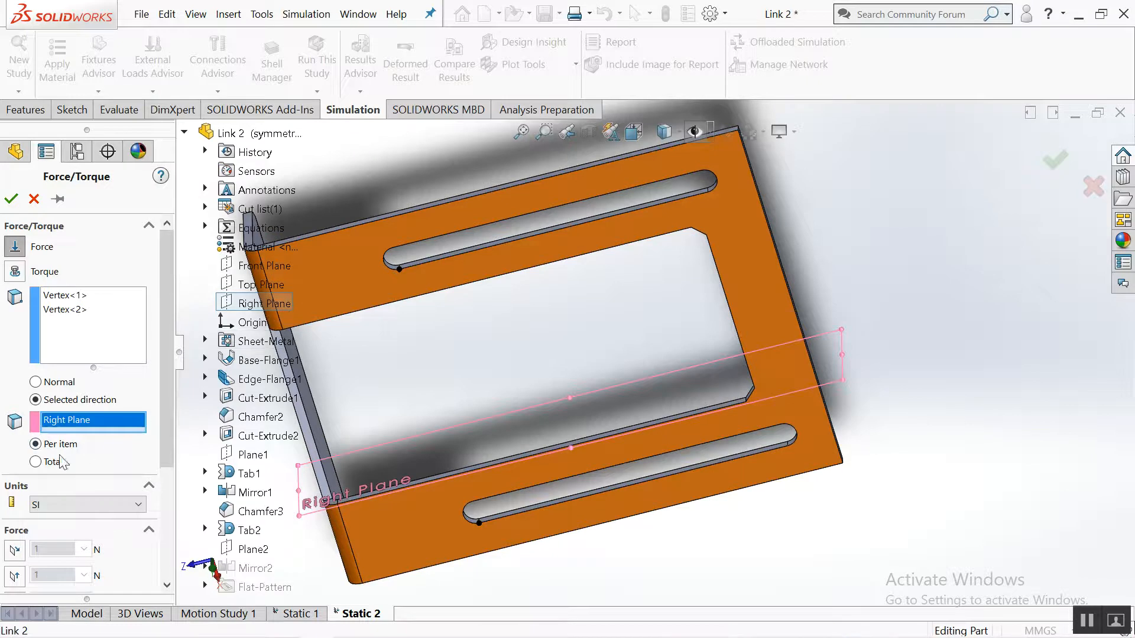
Set the load units to Metric (G) and apply a 10 kgf per-item force normal to the Right Plane.
left_click(74, 507)
left_click(94, 542)
scroll(88, 491, "down", 3)
left_click(14, 427)
double_click(60, 426)
type("10")
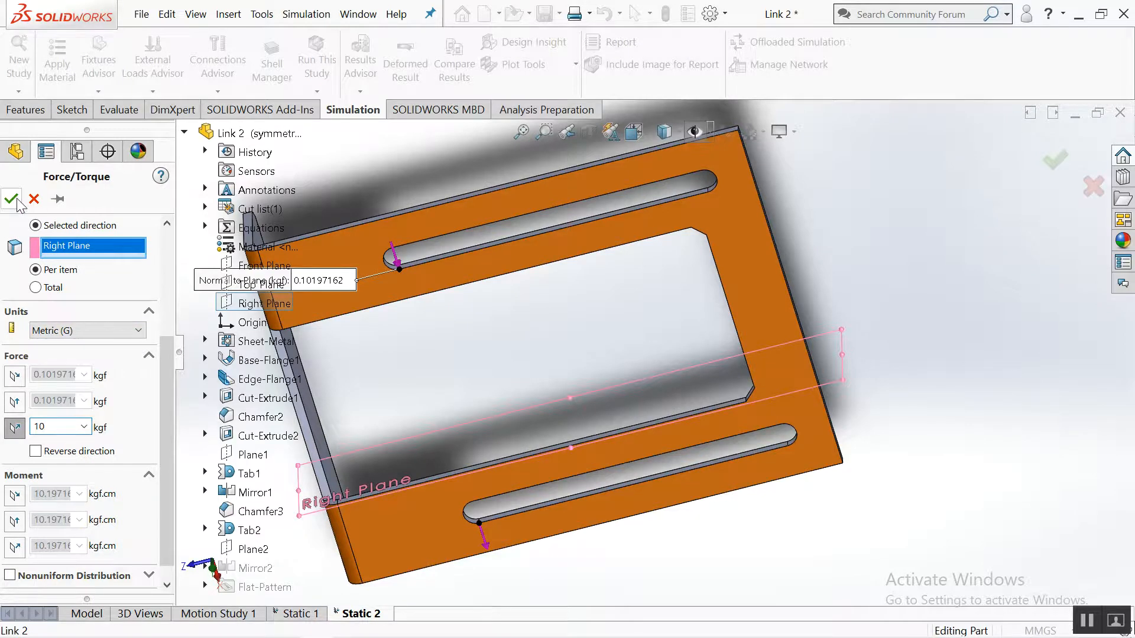
left_click(13, 199)
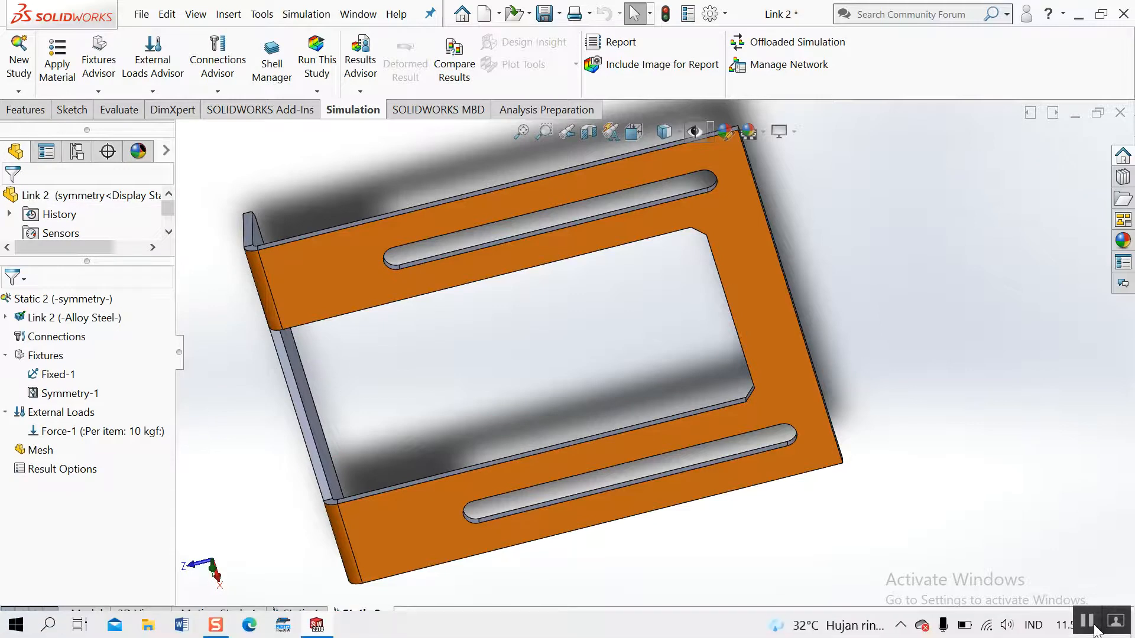
Start creating a mesh for the study and enable mesh parameters with a curvature-based mesh.
scroll(54, 459, "down", 2)
right_click(52, 454)
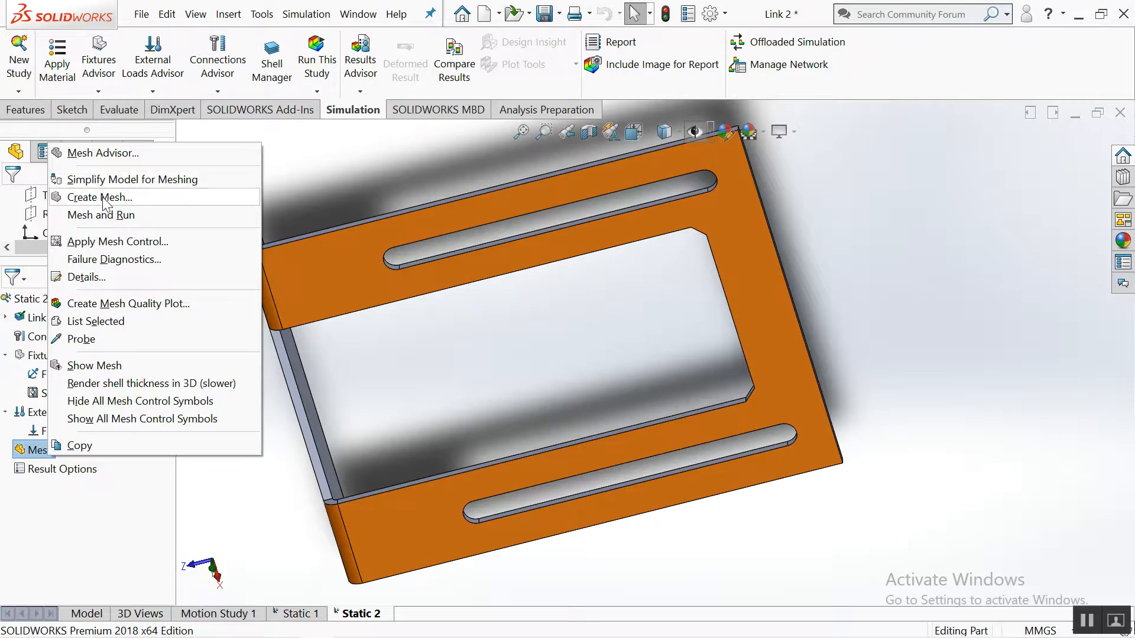
left_click(104, 199)
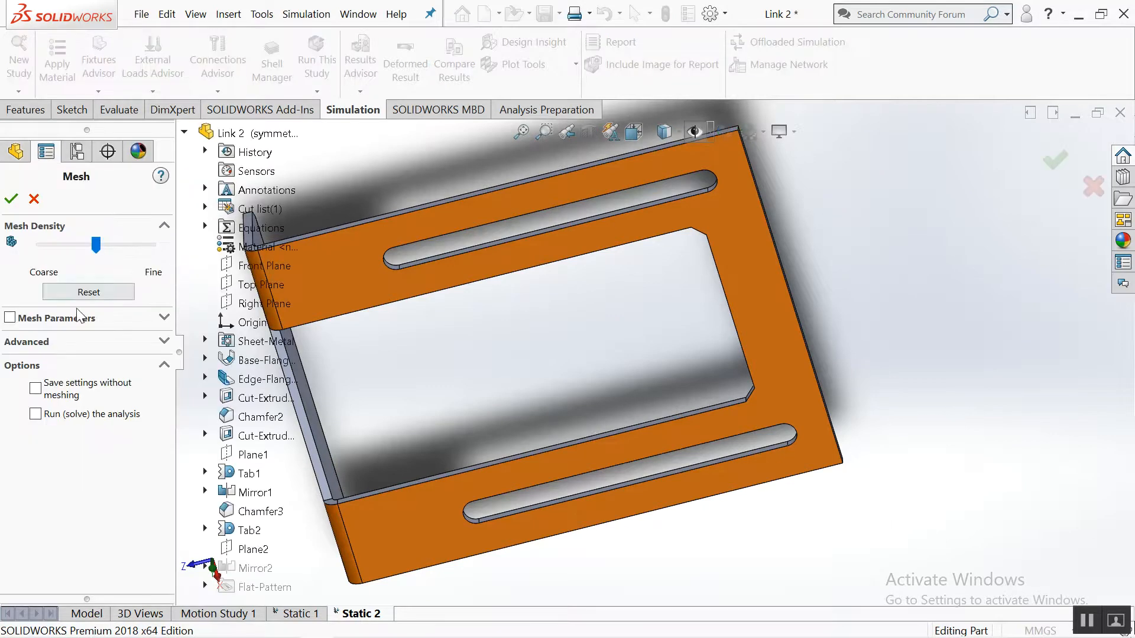
left_click(166, 321)
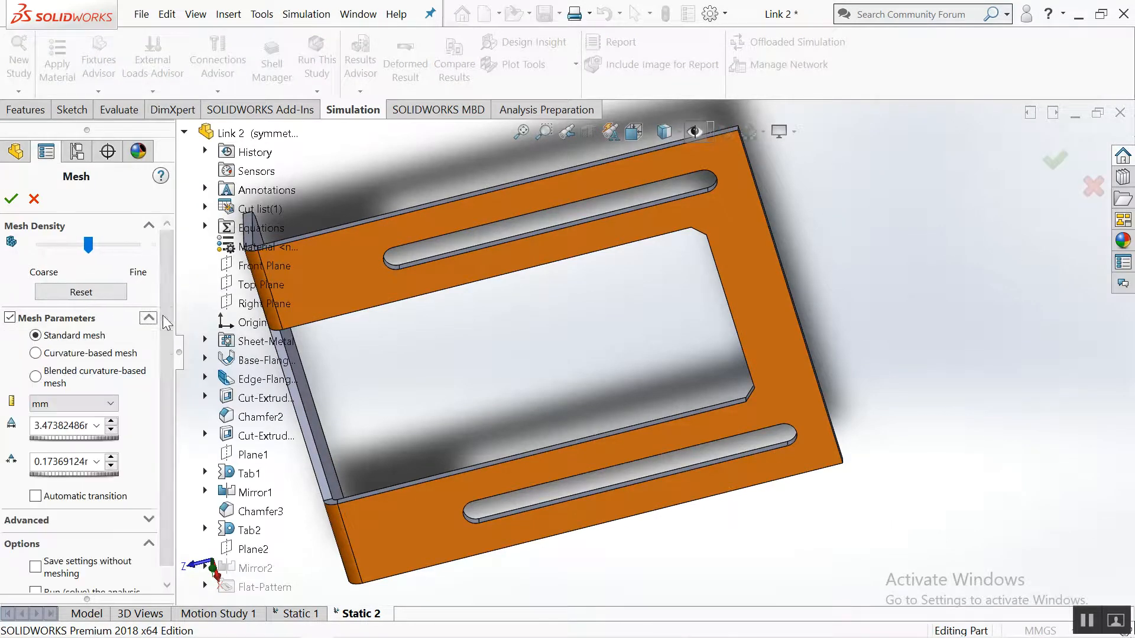
left_click(36, 353)
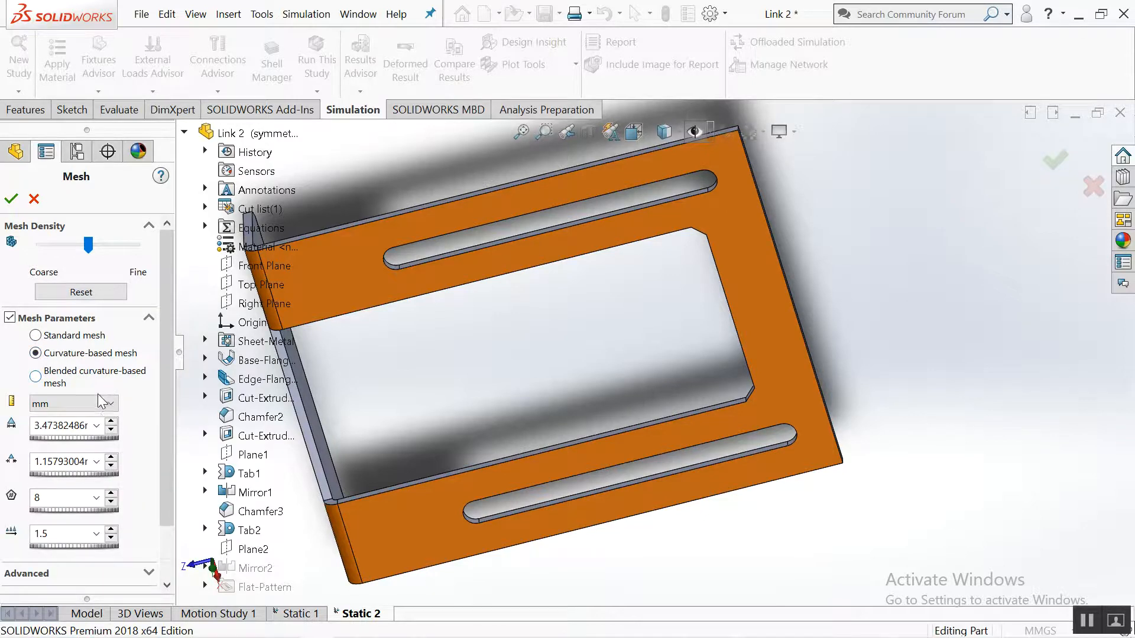
Set the maximum element size to 2 mm and the minimum to 1.5 mm, and generate the mesh.
double_click(86, 419)
type("2")
key("Tab")
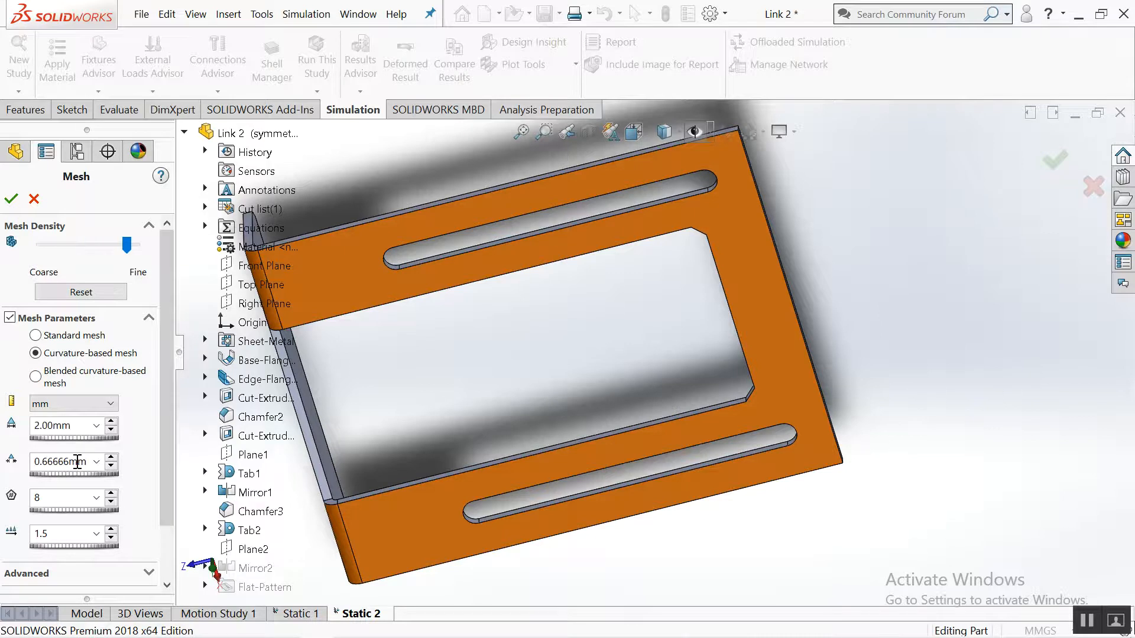
double_click(76, 461)
type("1.5")
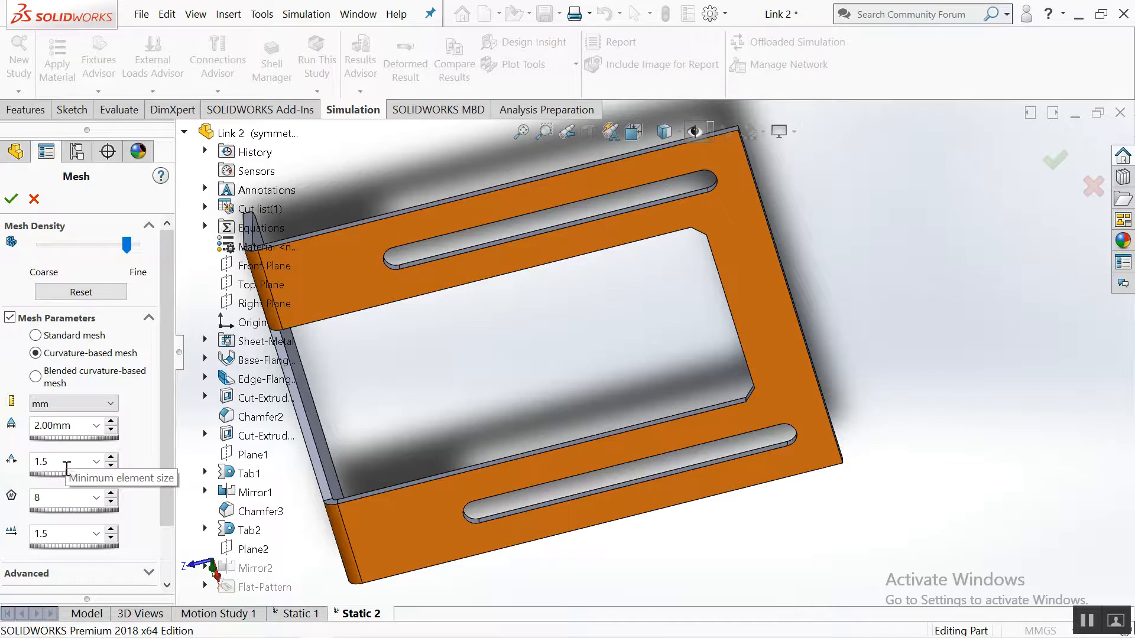
scroll(62, 366, "down", 2)
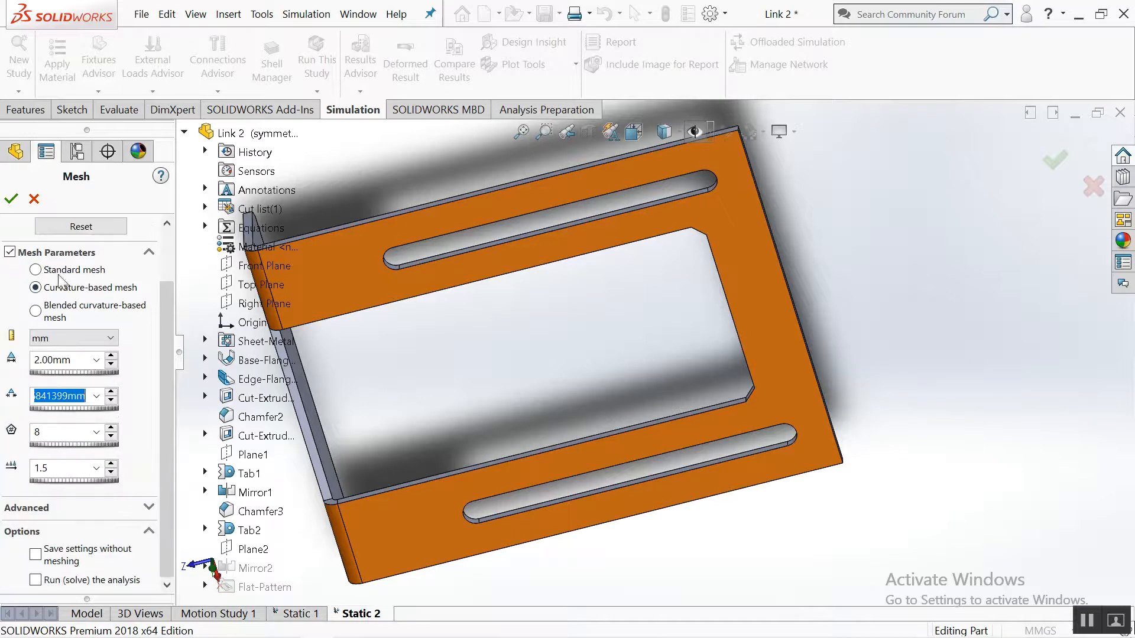
scroll(65, 274, "up", 2)
scroll(58, 468, "up", 2)
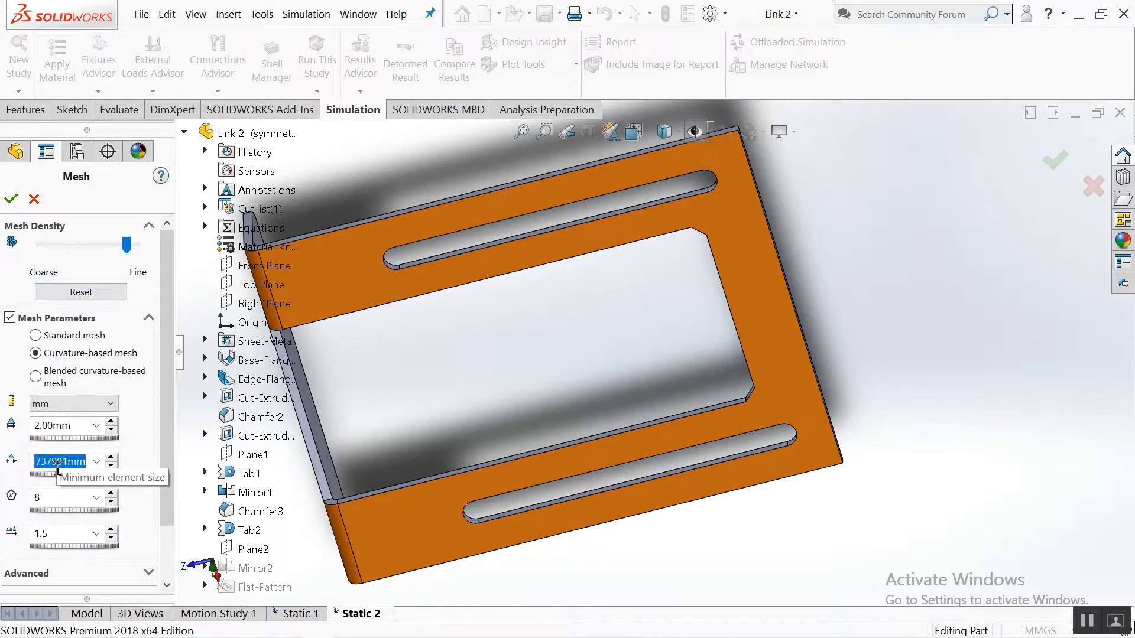
type("1.5")
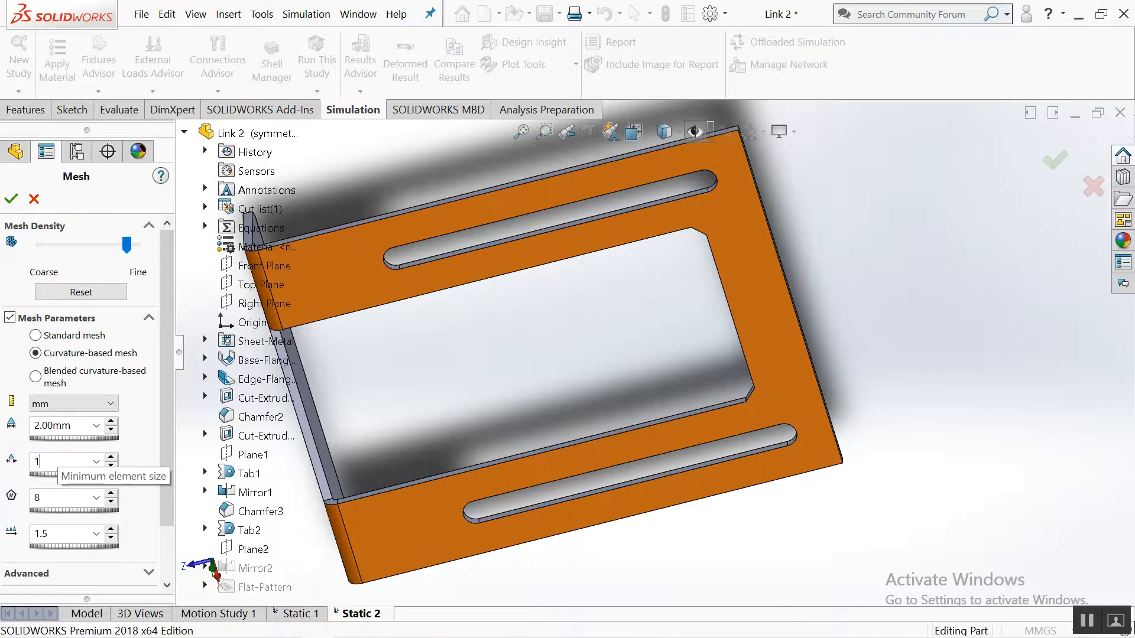
left_click(11, 199)
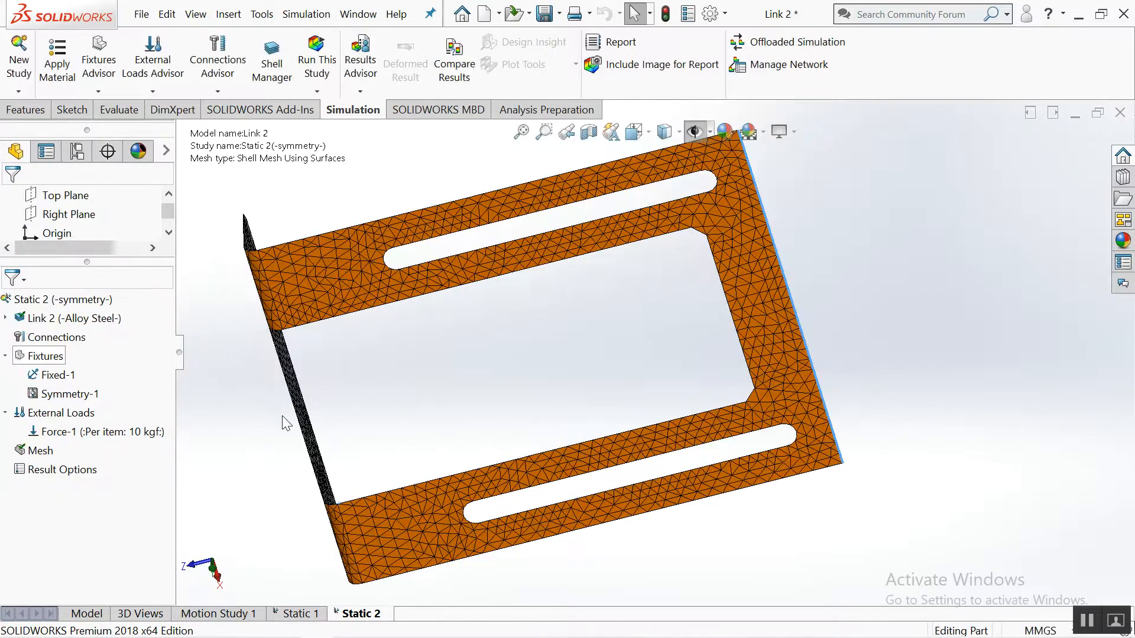
Run the Static 2 study on the meshed half bracket.
scroll(471, 320, "down", 2)
scroll(471, 318, "up", 4)
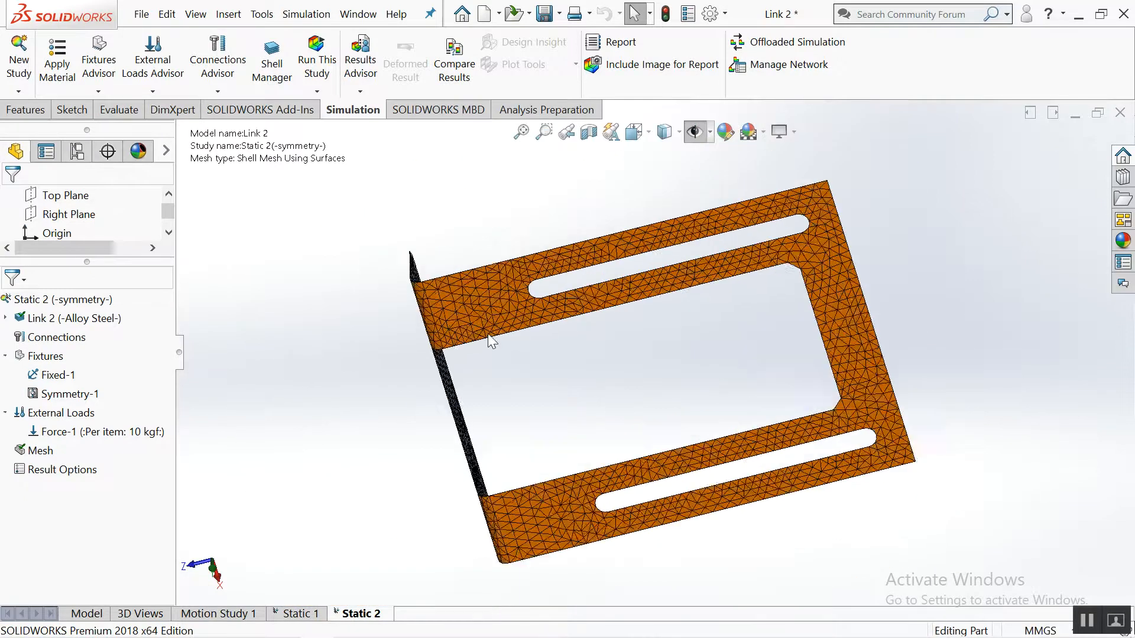
scroll(491, 342, "down", 1)
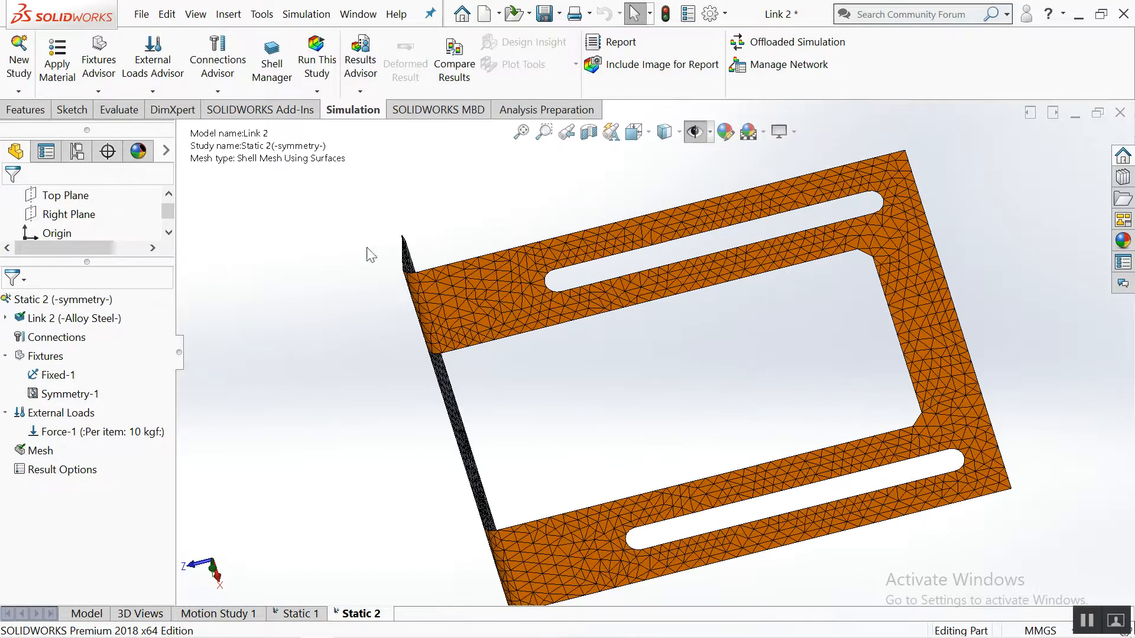
right_click(82, 308)
left_click(94, 312)
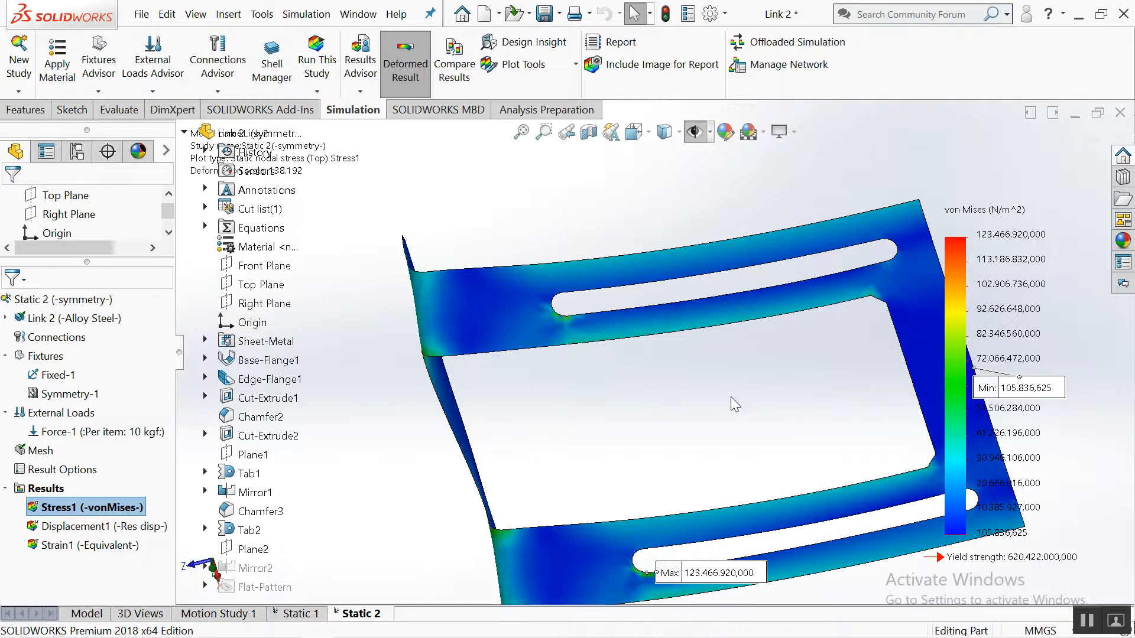
Edit the von Mises stress plot definition to display symmetric results, showing the full mirrored bracket.
scroll(731, 396, "up", 5)
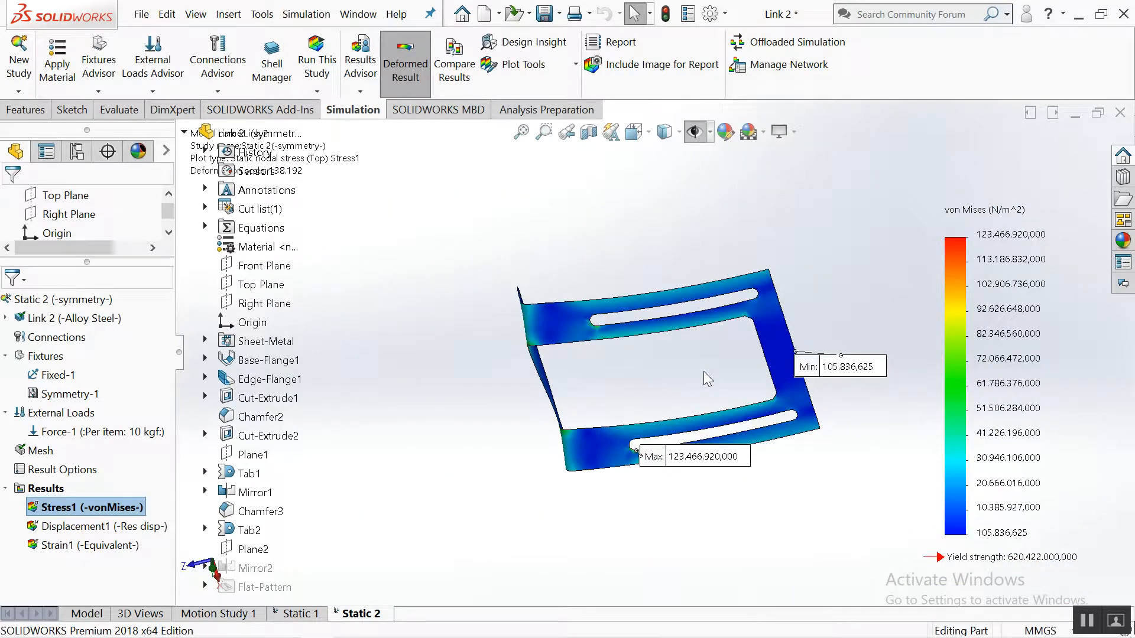
mouse_move(692, 348)
middle_mouse_down()
mouse_move(671, 313)
mouse_move(666, 342)
mouse_move(696, 347)
middle_mouse_up()
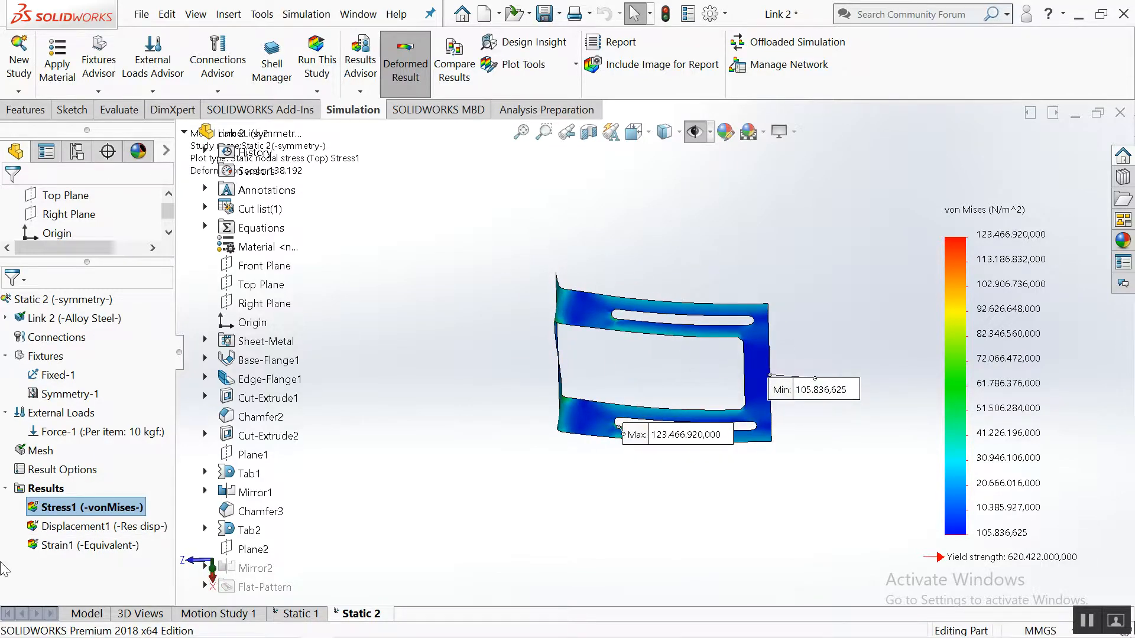
right_click(105, 515)
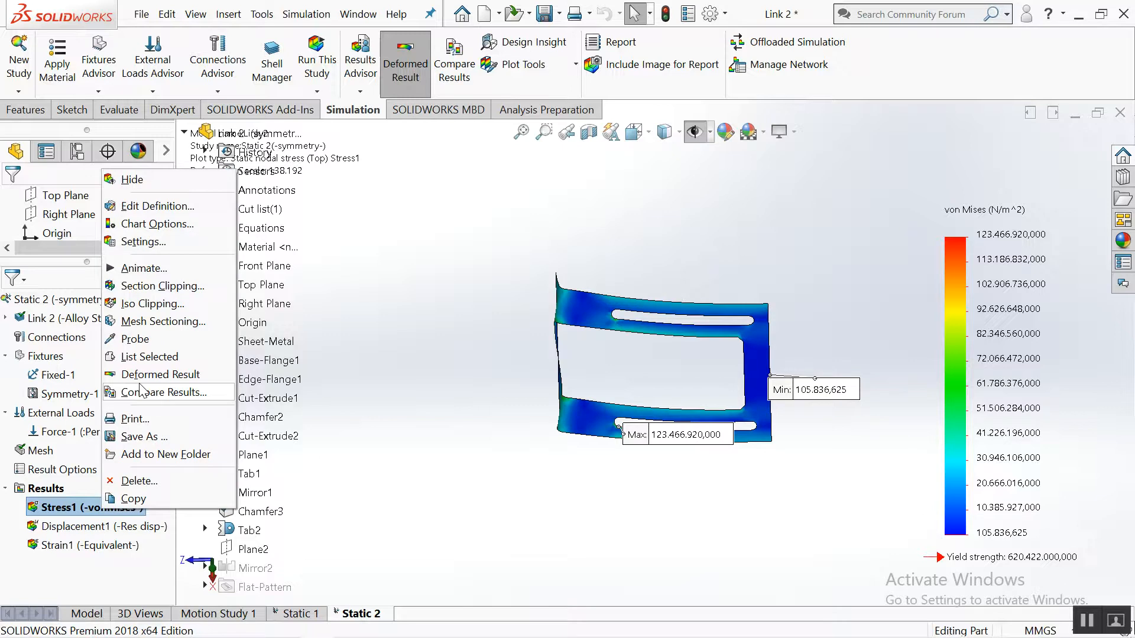
left_click(160, 207)
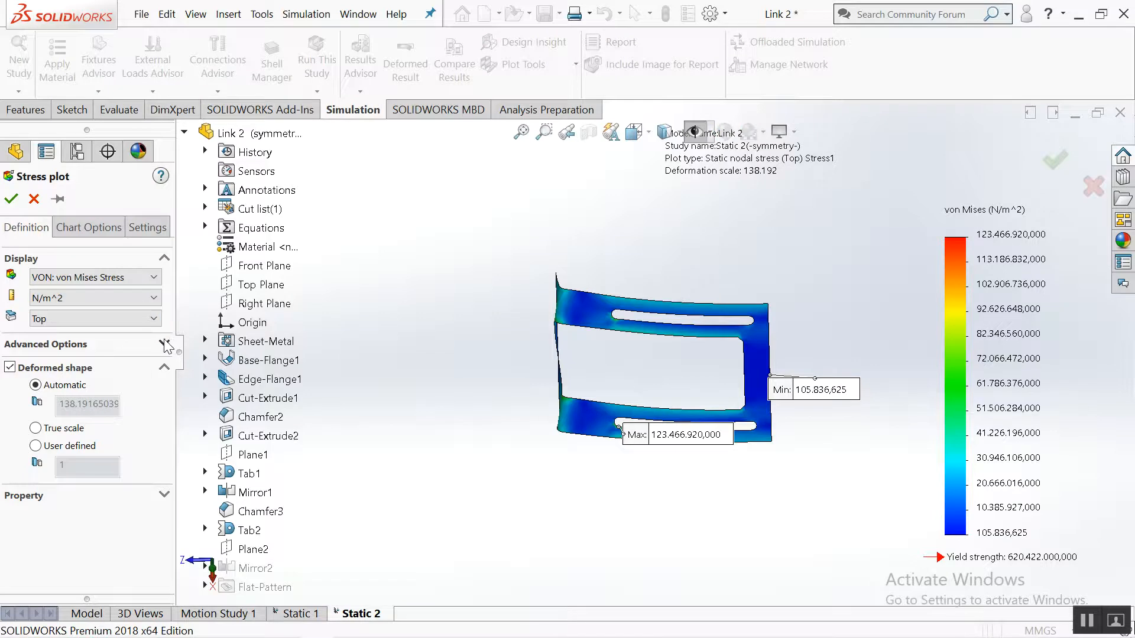
left_click(165, 343)
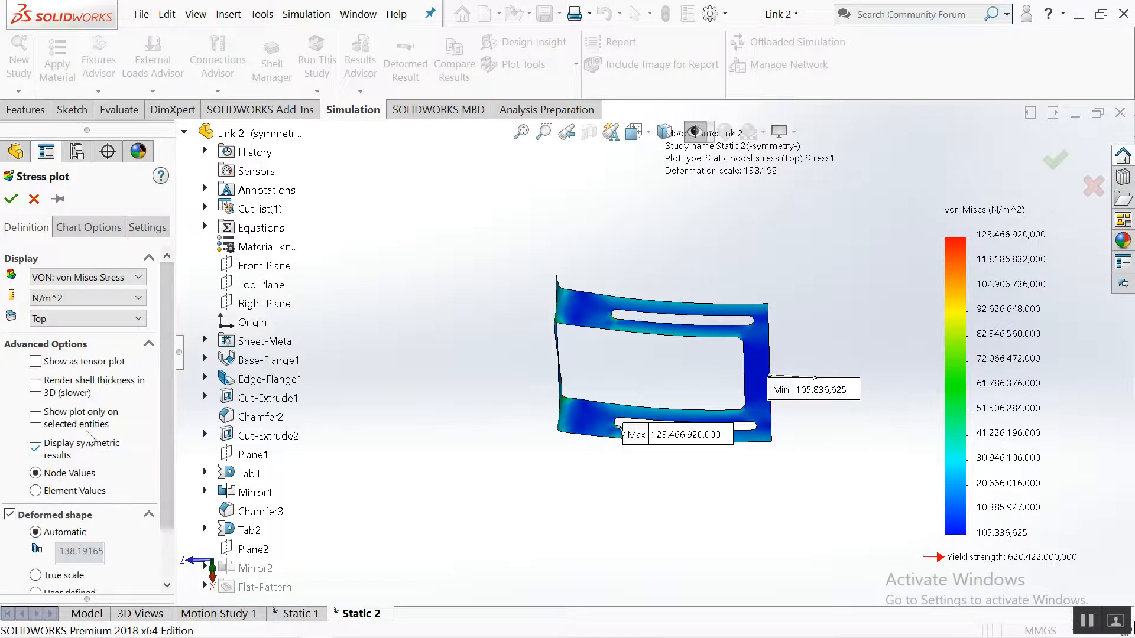
left_click(11, 199)
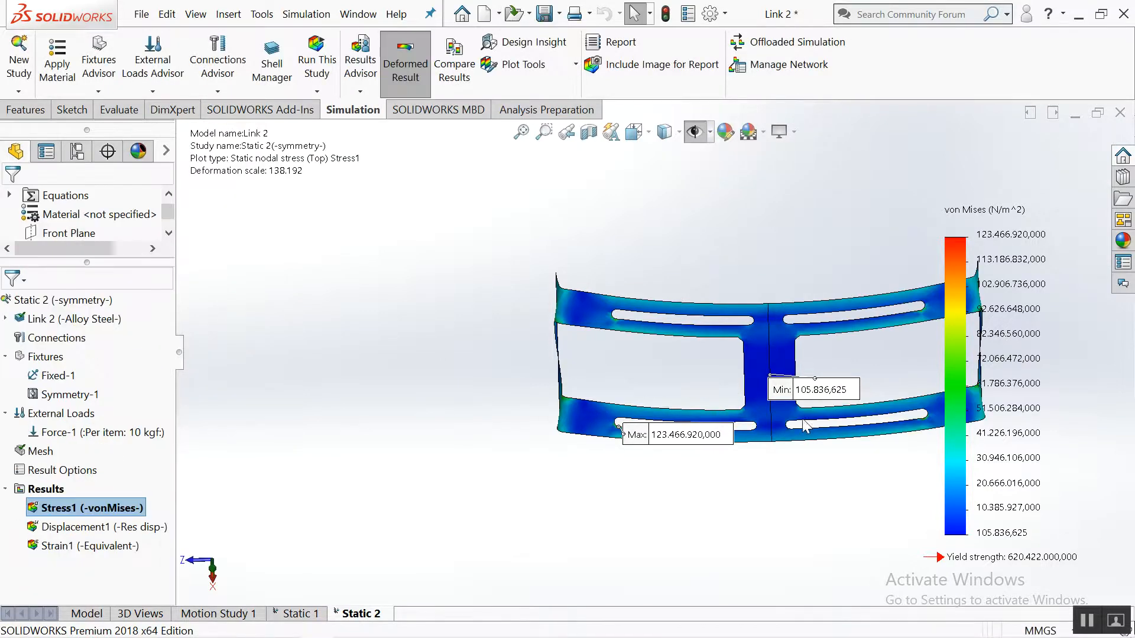
scroll(844, 438, "up", 4)
scroll(812, 331, "down", 3)
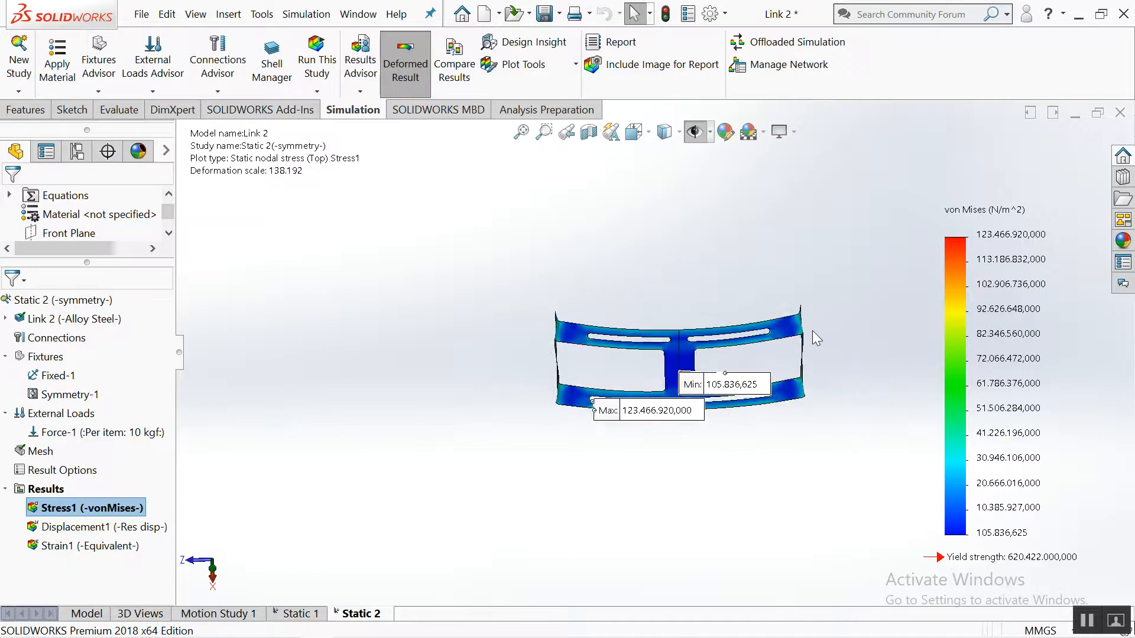